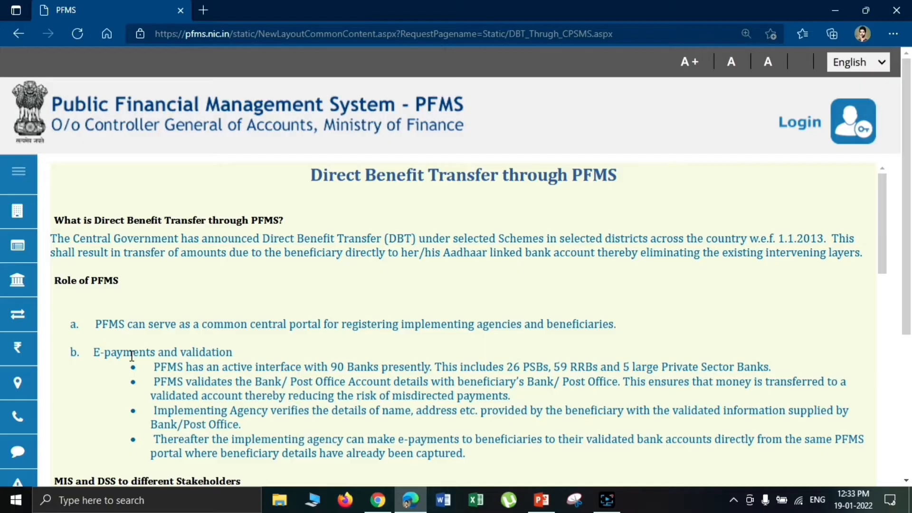
- Read the Direct Benefit Transfer through PFMS page from the role of PFMS through to the reconciliation section
scroll(131, 355, down, 10)
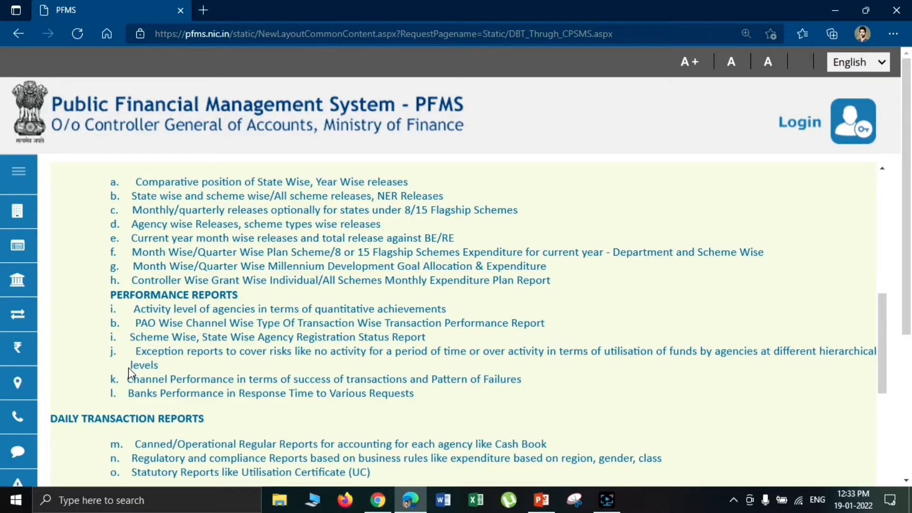
scroll(128, 366, down, 14)
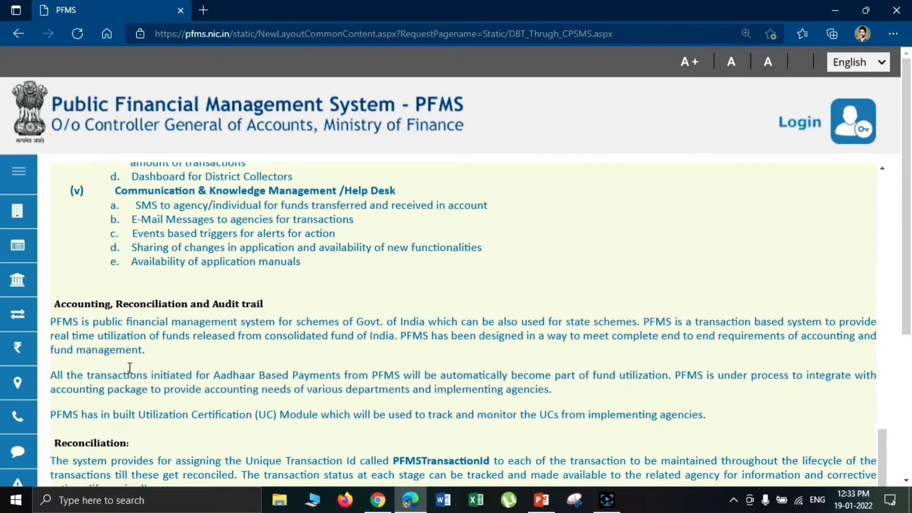
scroll(130, 368, down, 1)
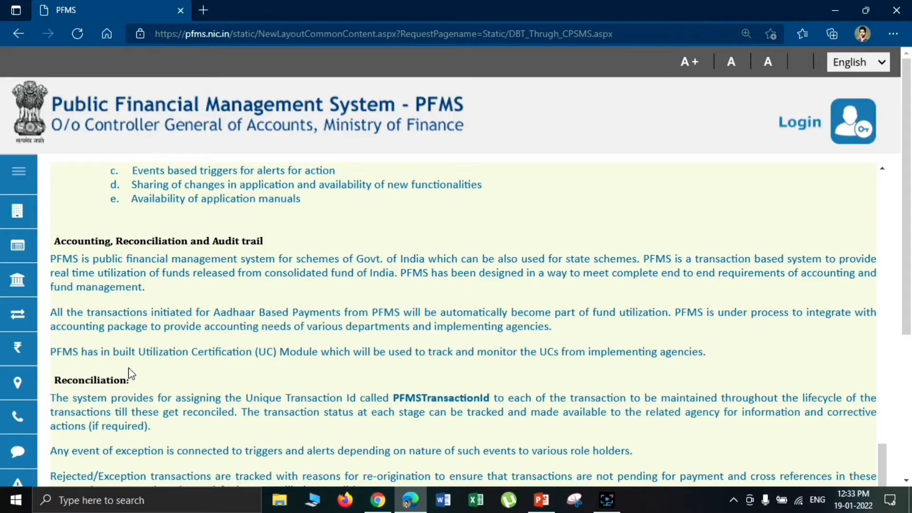
scroll(129, 374, down, 5)
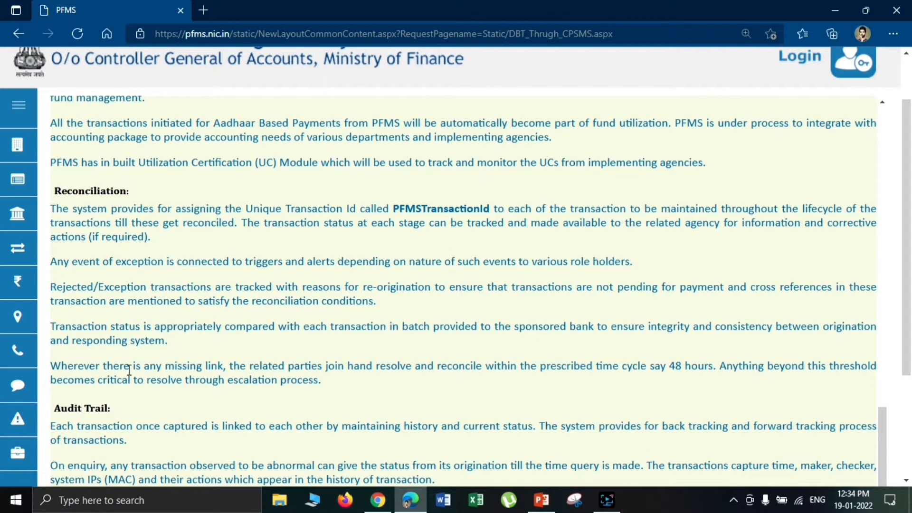
scroll(129, 373, down, 2)
scroll(131, 383, up, 2)
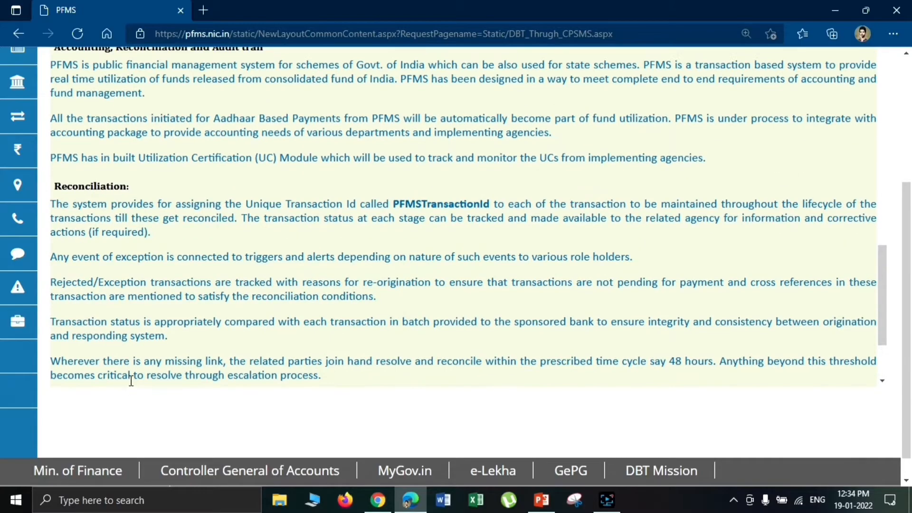
scroll(131, 383, down, 1)
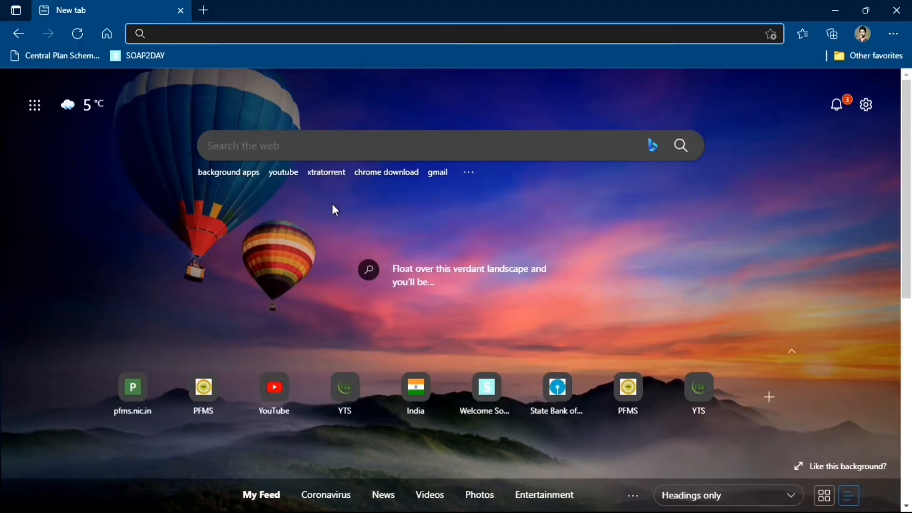
- Open the PFMS site and log in with the AgencyDO data operator account
click(70, 57)
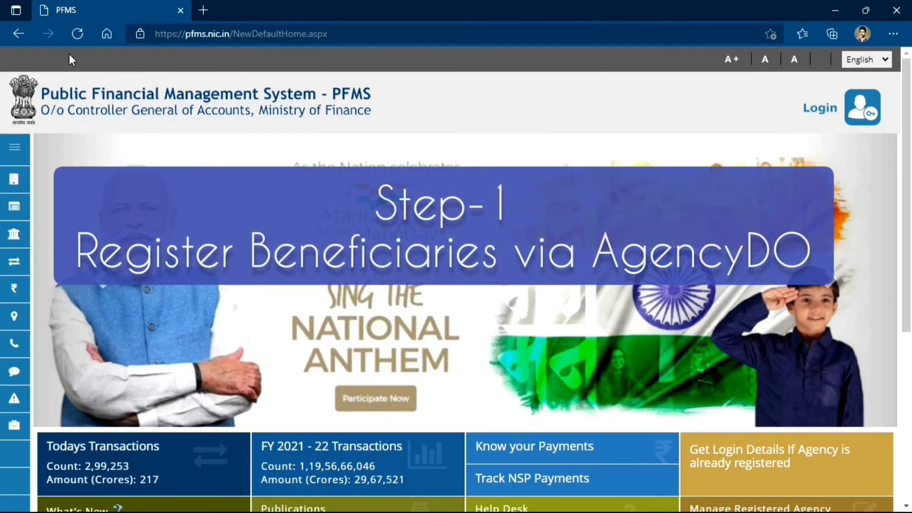
scroll(616, 121, down, 4)
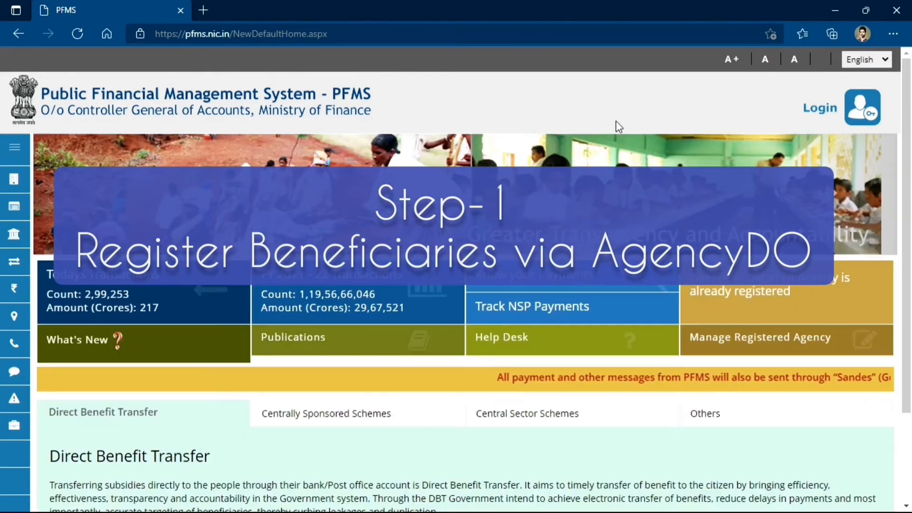
scroll(615, 121, up, 4)
click(817, 112)
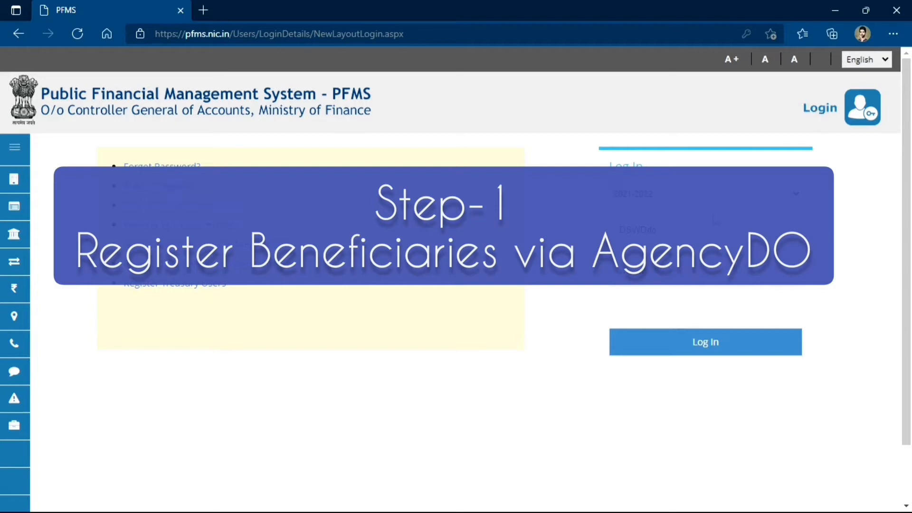
click(716, 341)
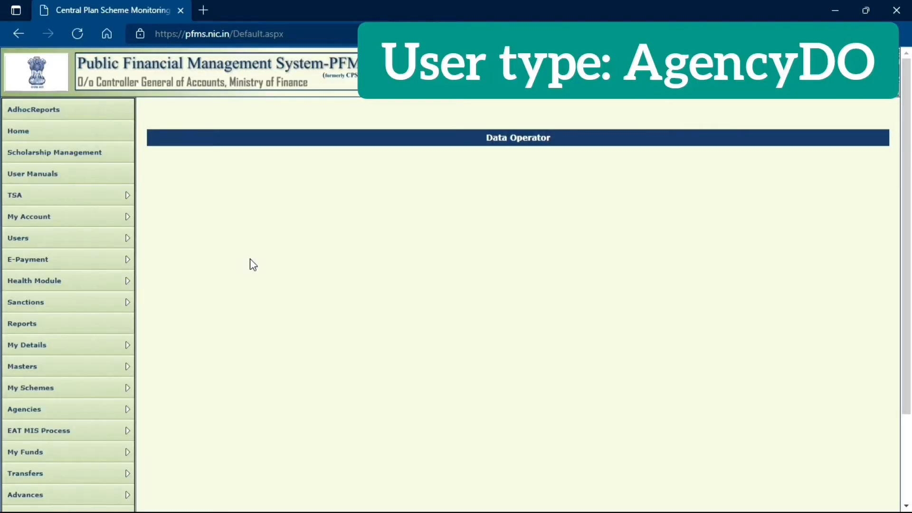
- Open the form for adding a new beneficiary and choose scheme LA31-IGNOAPS-Old Age Pension Ladakh (3163) with beneficiary type Old Age Pensioner
scroll(253, 265, down, 2)
mouse_move(104, 297)
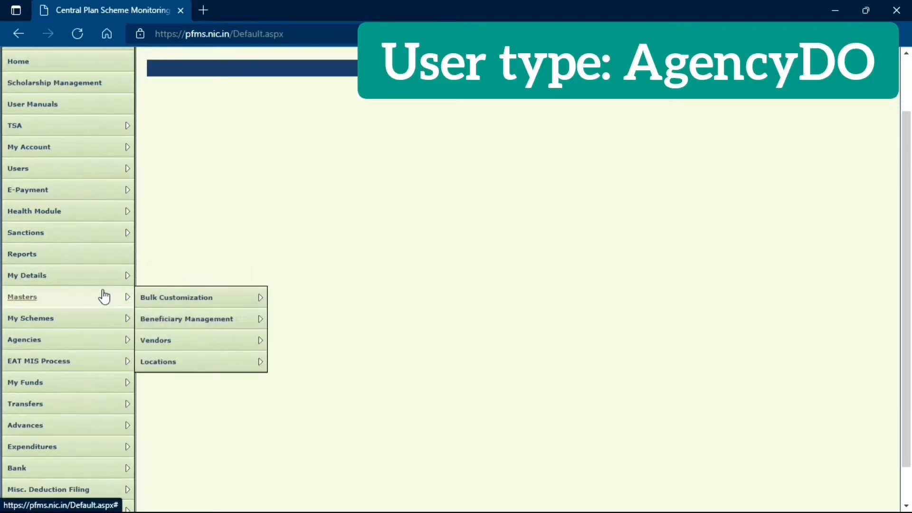
mouse_move(192, 319)
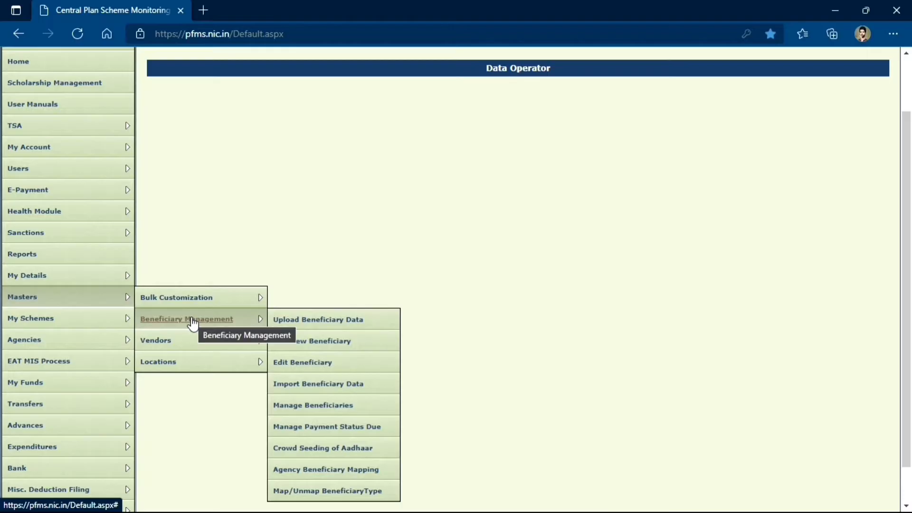
click(332, 343)
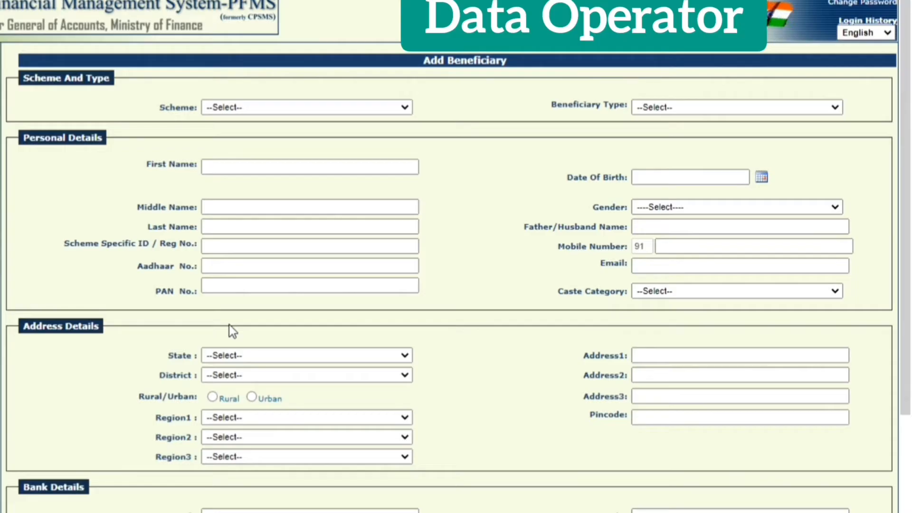
click(301, 108)
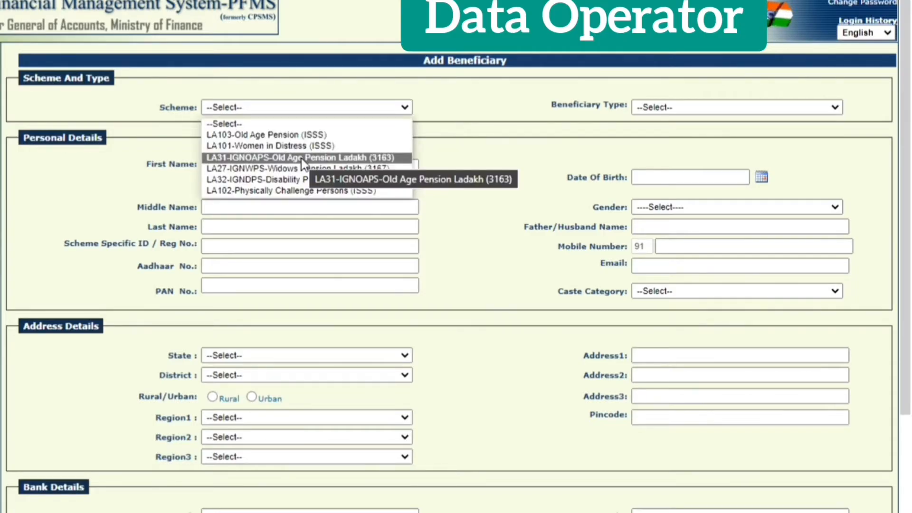
click(301, 157)
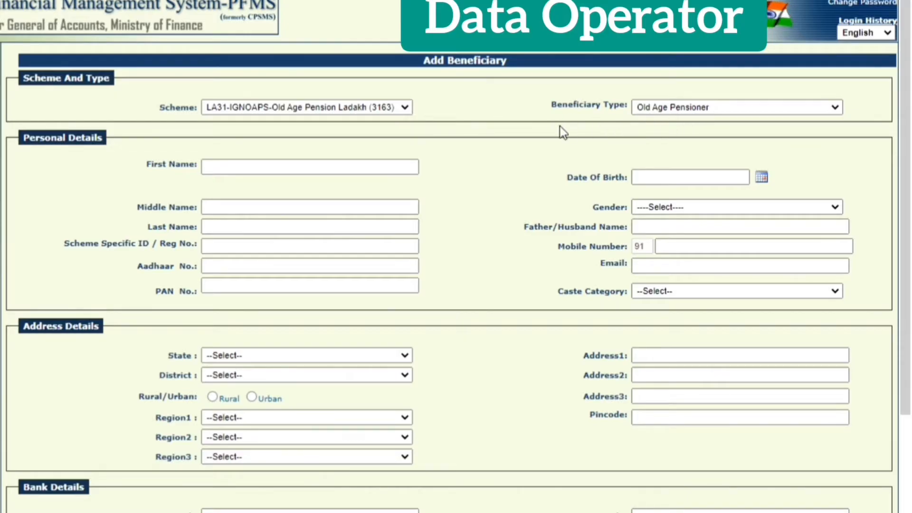
- Submit the beneficiary form with blank details to check its mandatory fields, and review the personal, address and bank detail fields
scroll(505, 139, down, 3)
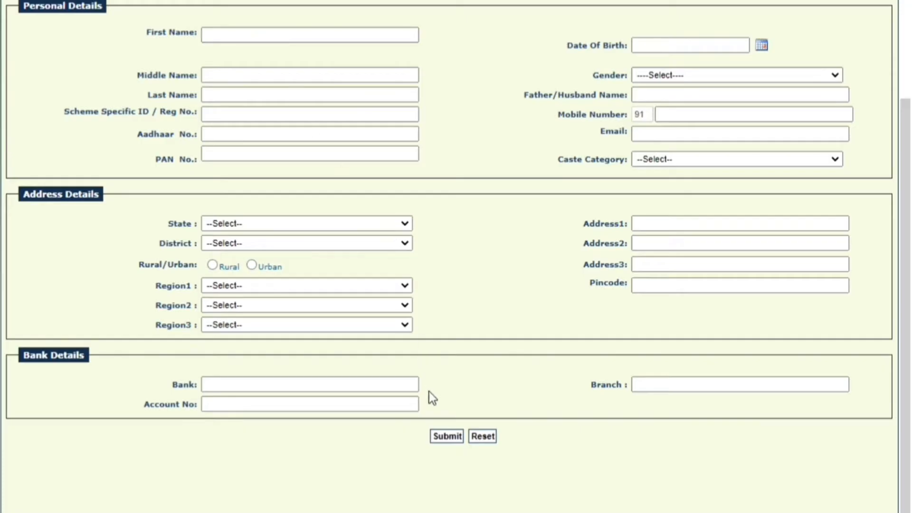
click(446, 436)
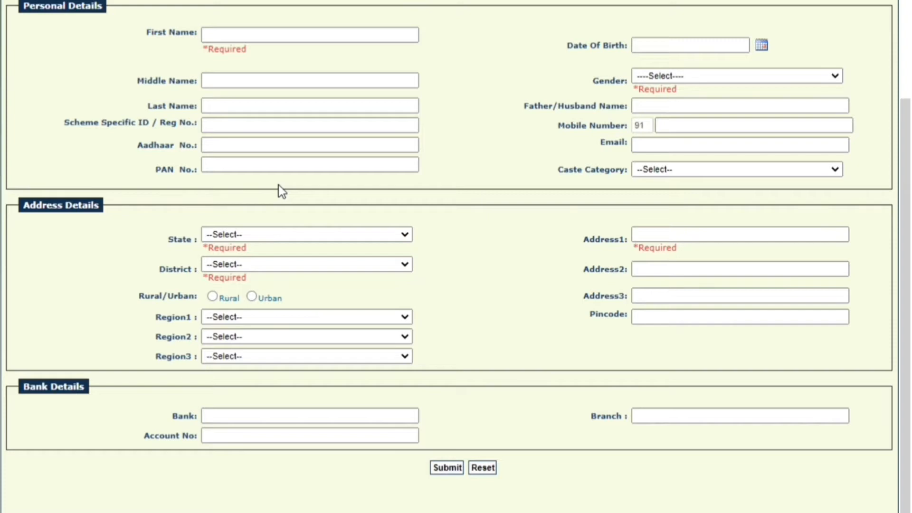
click(241, 147)
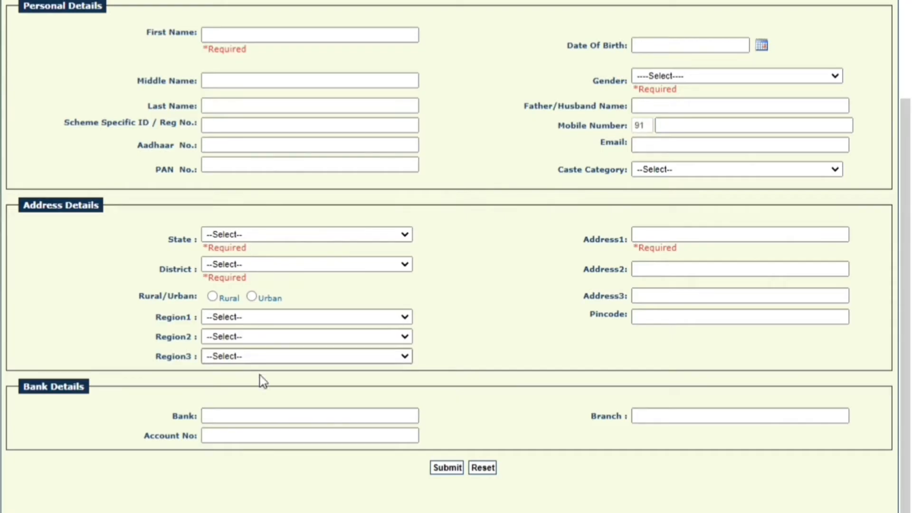
click(239, 439)
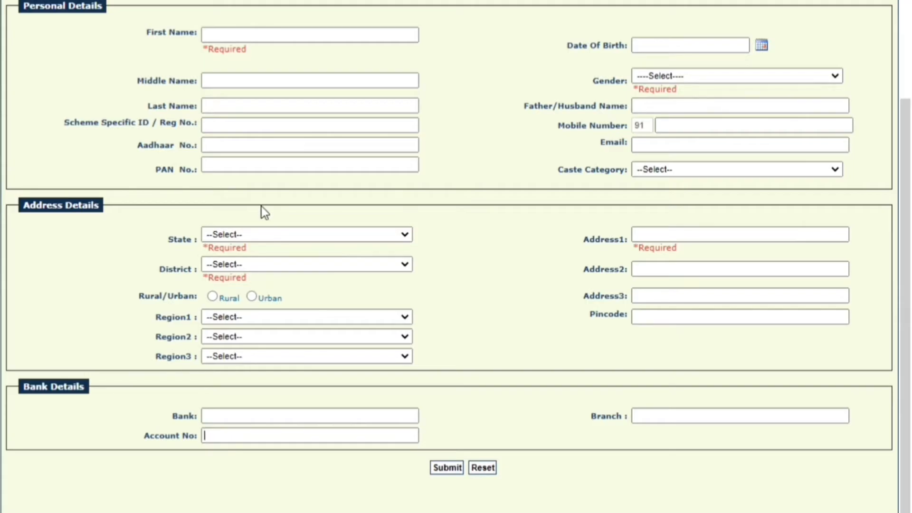
click(226, 144)
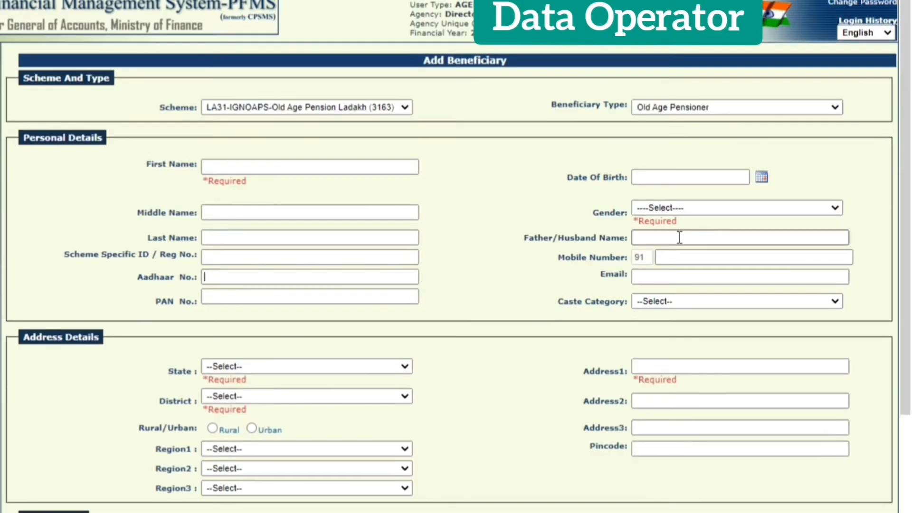
scroll(505, 437, down, 1)
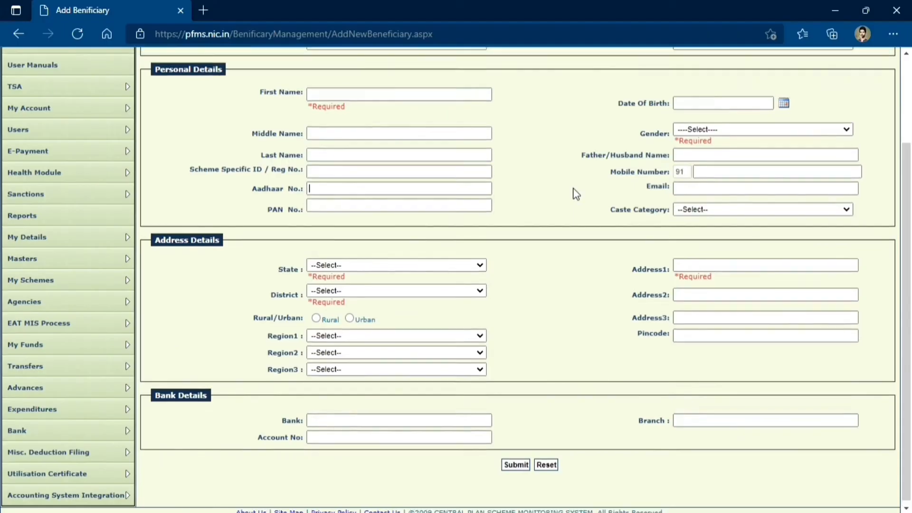
scroll(523, 161, up, 2)
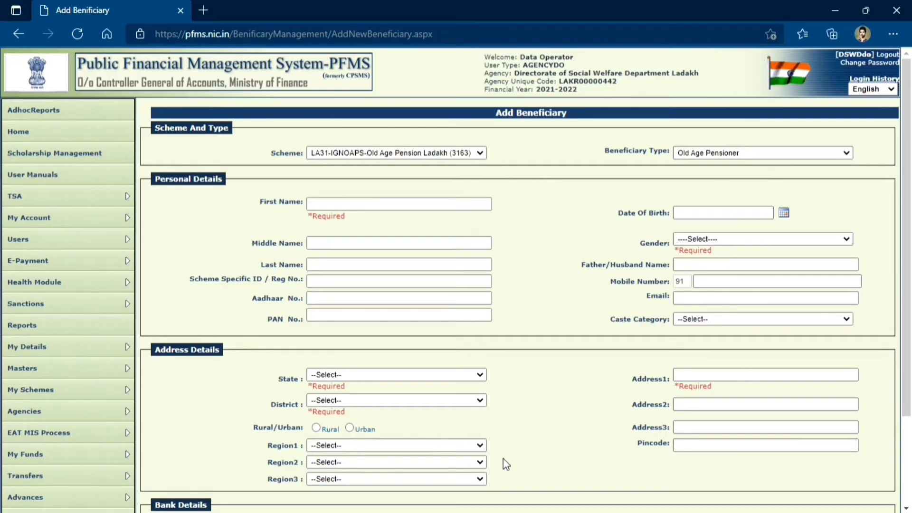
scroll(504, 461, down, 2)
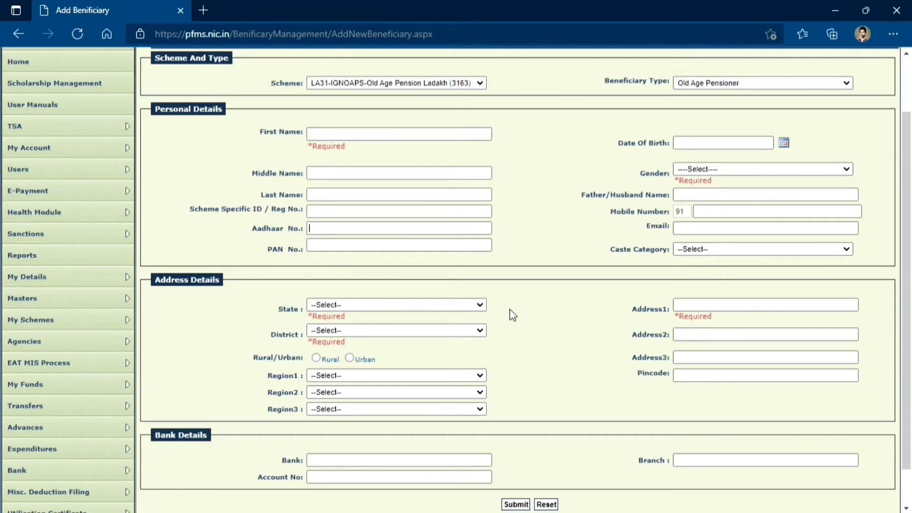
- Open the Upload Beneficiary Data page under Beneficiary Management
mouse_move(99, 307)
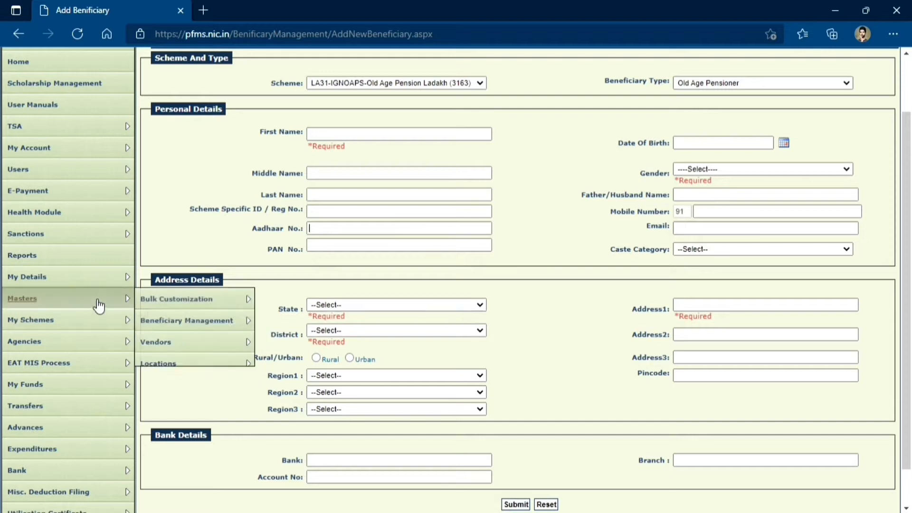
mouse_move(229, 323)
click(295, 327)
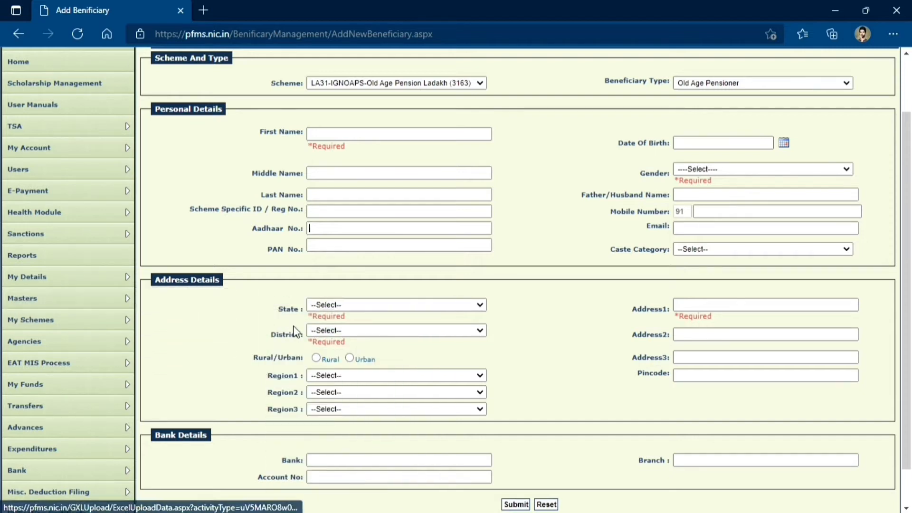
mouse_move(130, 305)
mouse_move(242, 321)
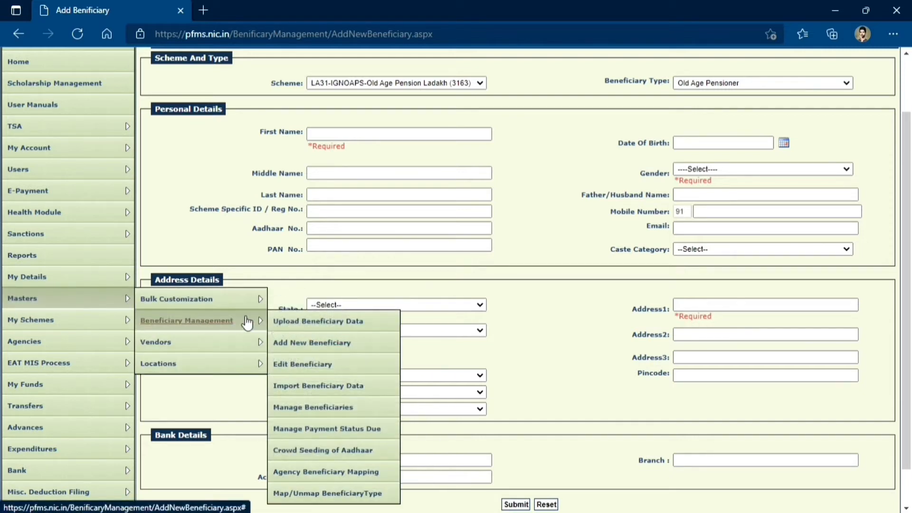
click(306, 322)
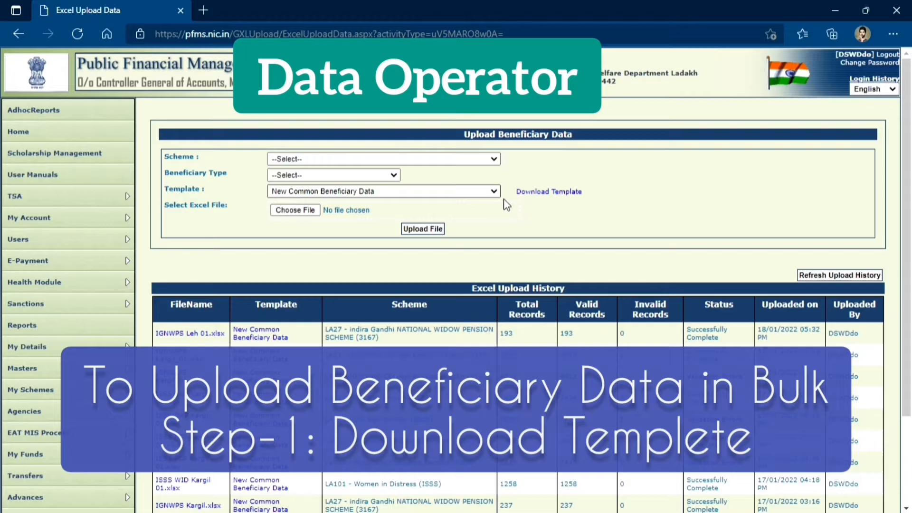
- Download the New Common Beneficiary Data template and open it in Excel for editing
click(530, 195)
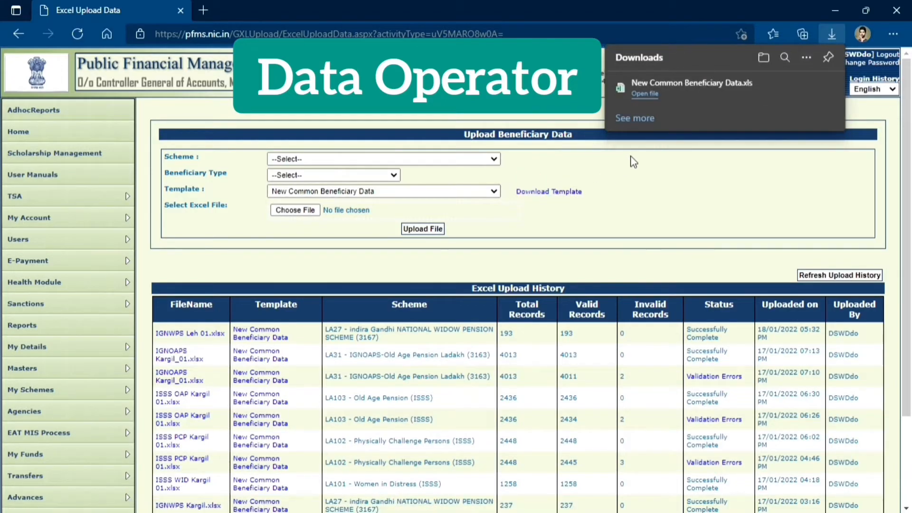
click(644, 94)
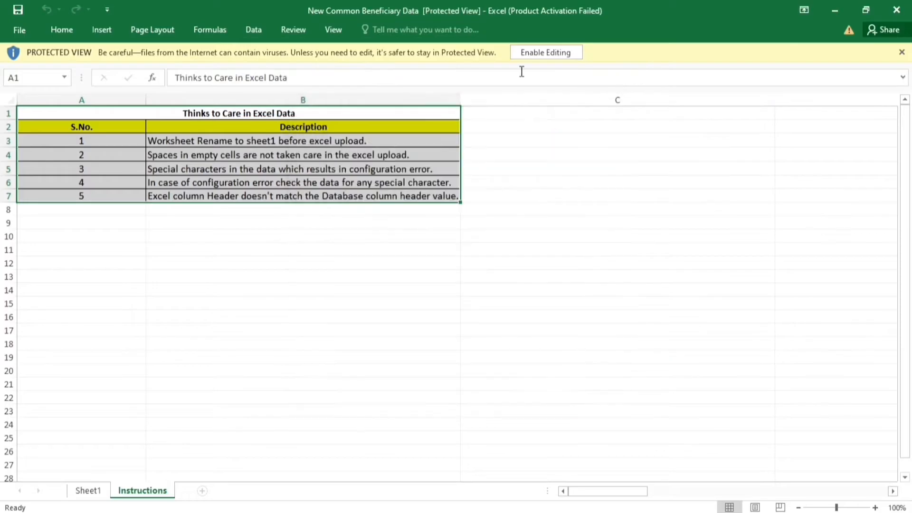
click(543, 50)
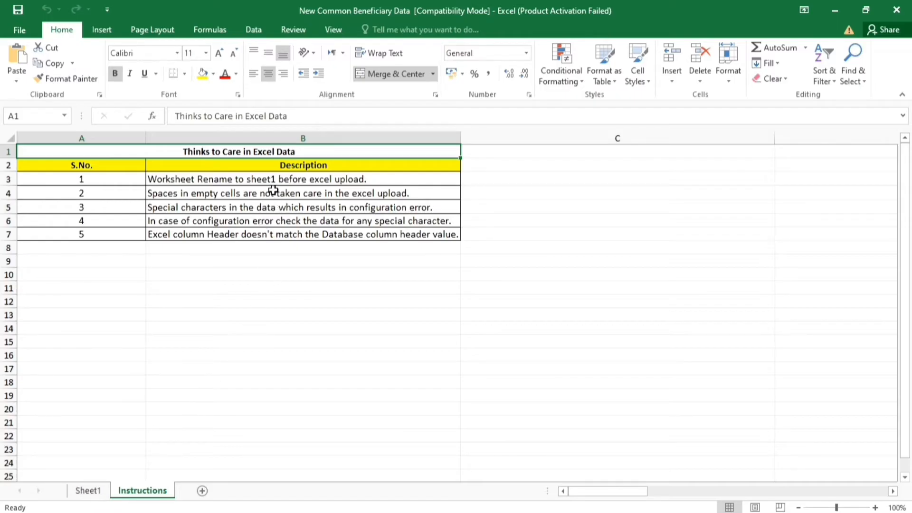
- Review the data-entry rules on the Instructions sheet and the name, gender, address, district, state and country columns on Sheet1
drag(266, 179, 271, 236)
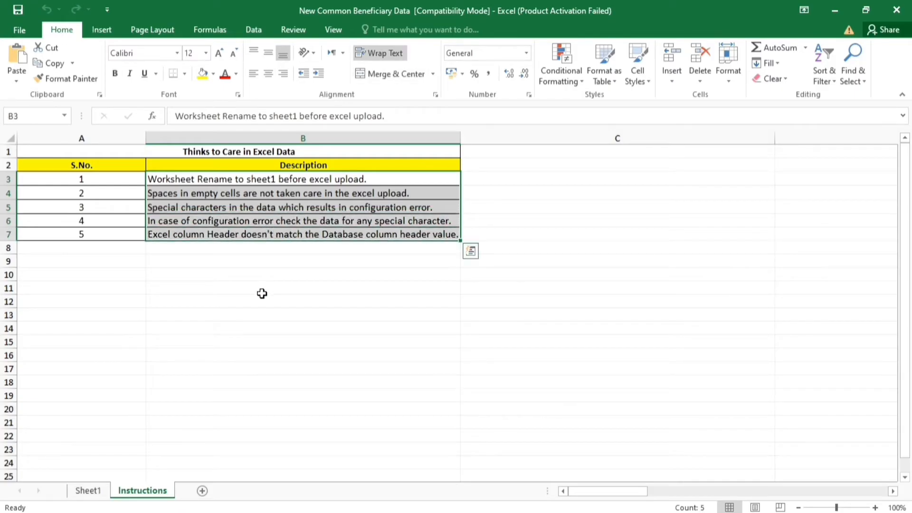
click(87, 489)
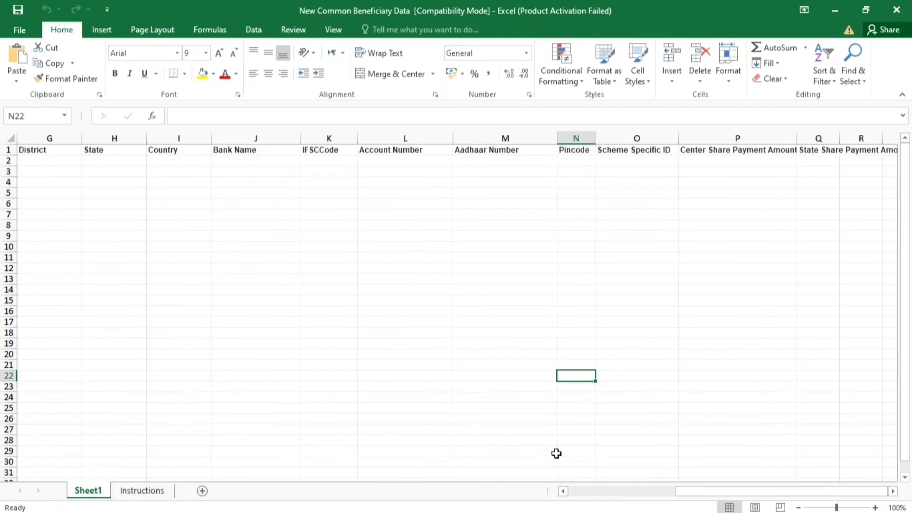
drag(700, 494, 589, 506)
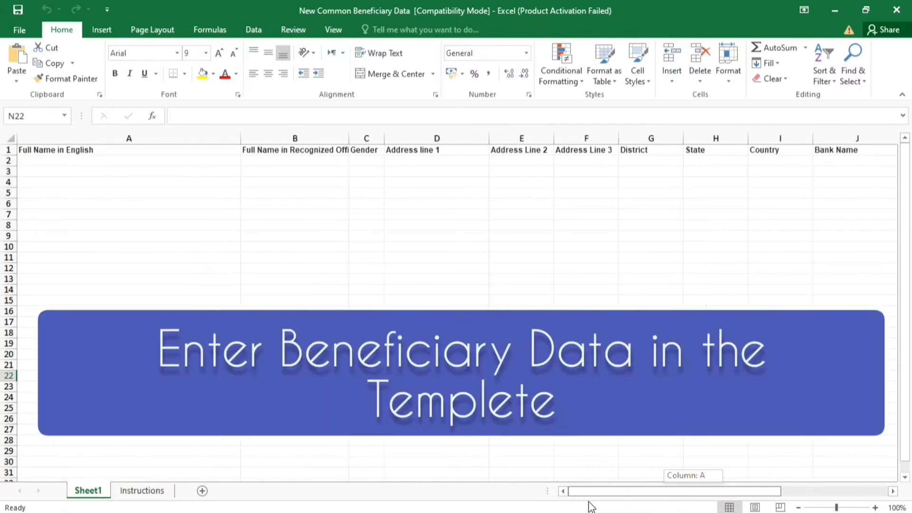
drag(58, 162, 62, 449)
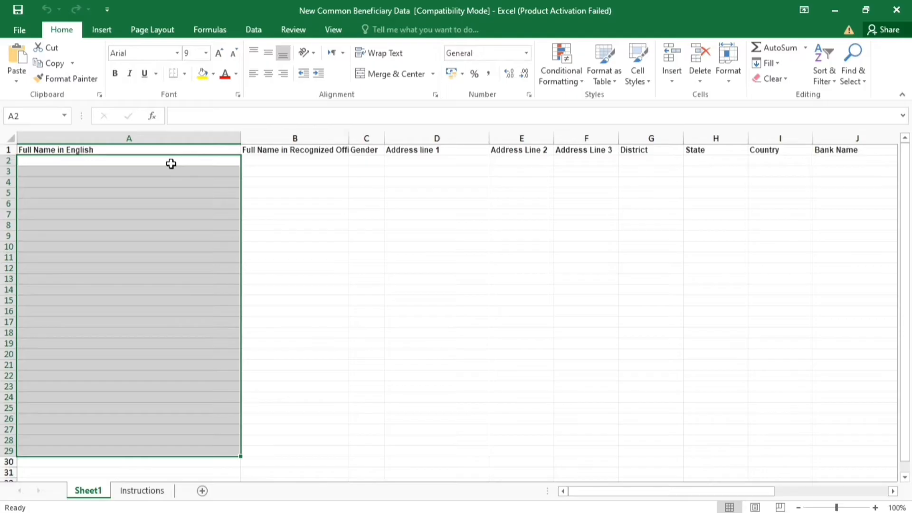
click(437, 138)
click(639, 138)
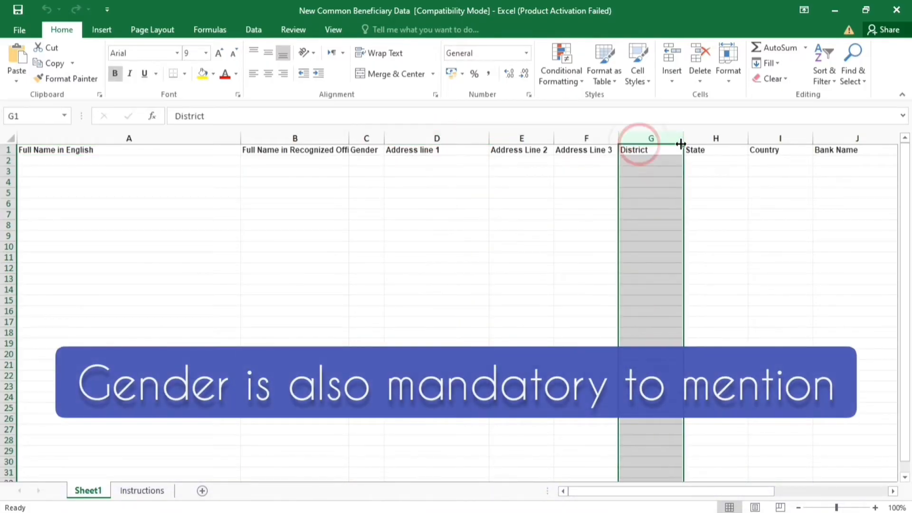
click(702, 138)
click(779, 139)
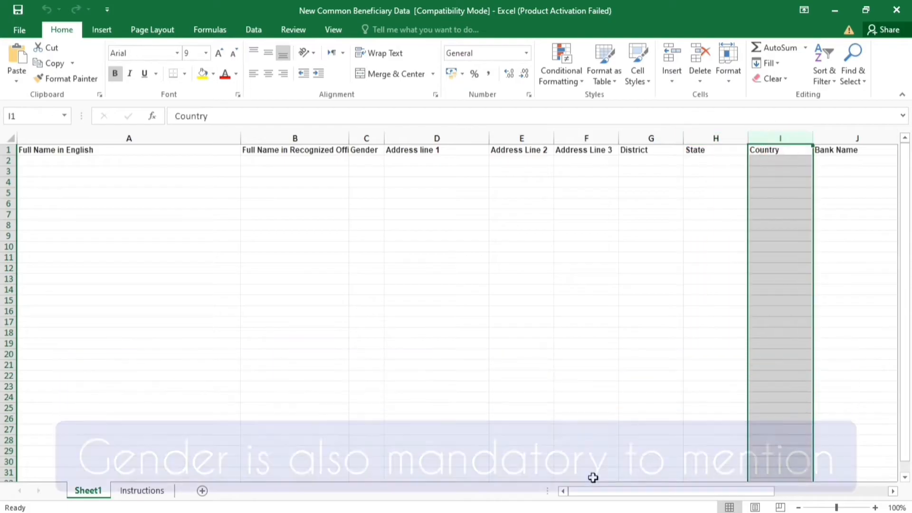
- Examine the Bank Name, IFSCCode and Account Number columns of the beneficiary template
drag(625, 491, 724, 491)
click(338, 139)
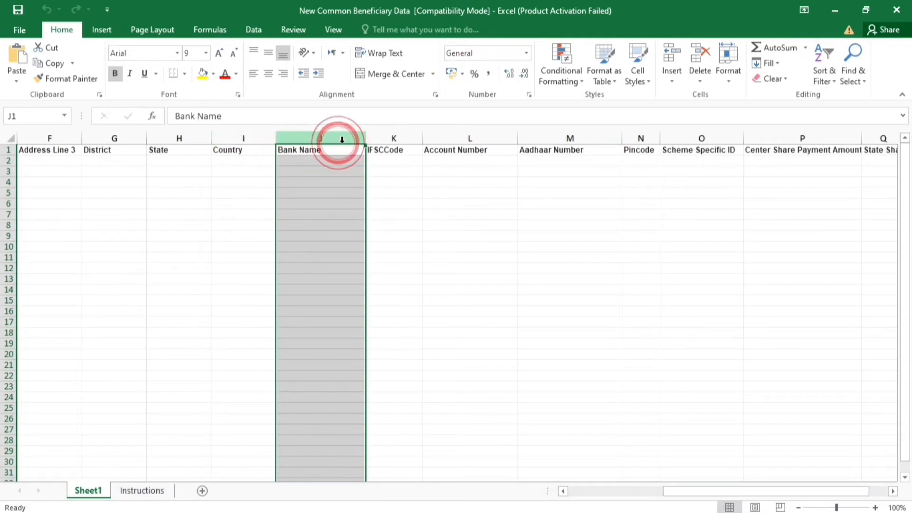
click(392, 139)
click(457, 139)
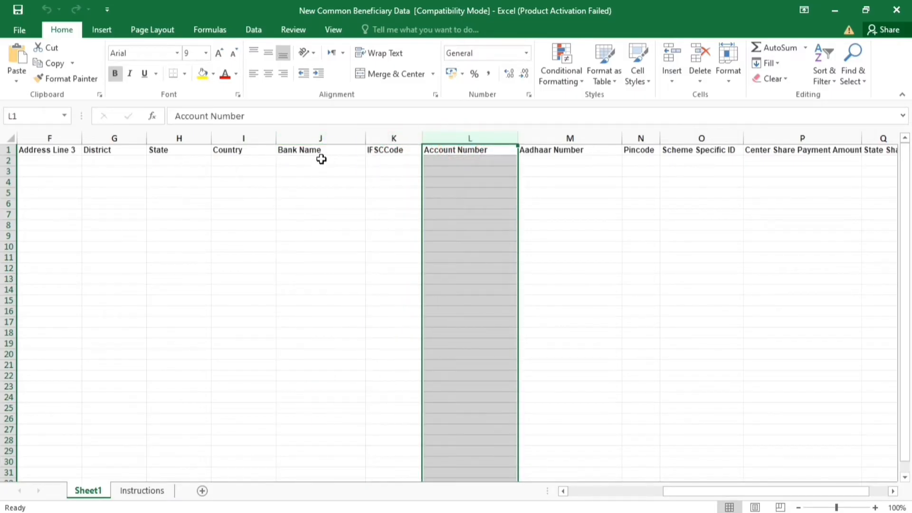
click(321, 160)
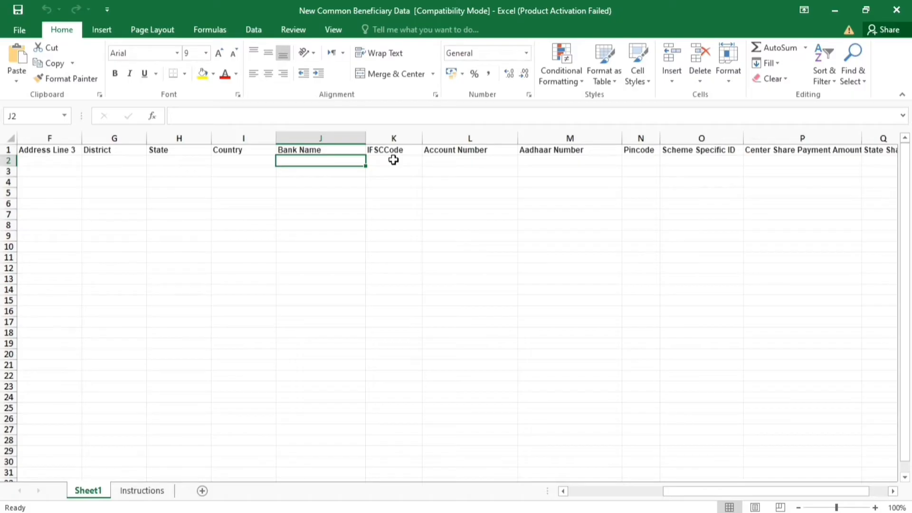
- Format the Account Number cells L2 to L23 as Text
click(450, 161)
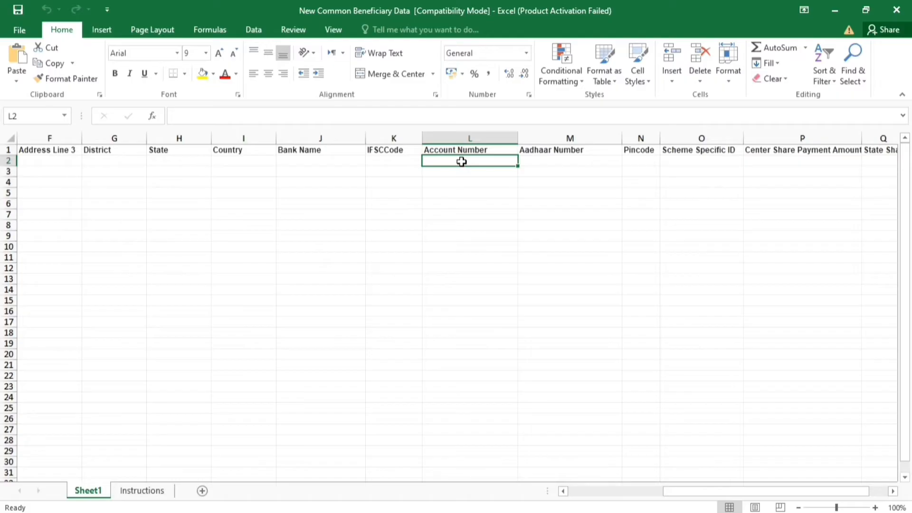
drag(462, 162, 459, 349)
right_click(469, 236)
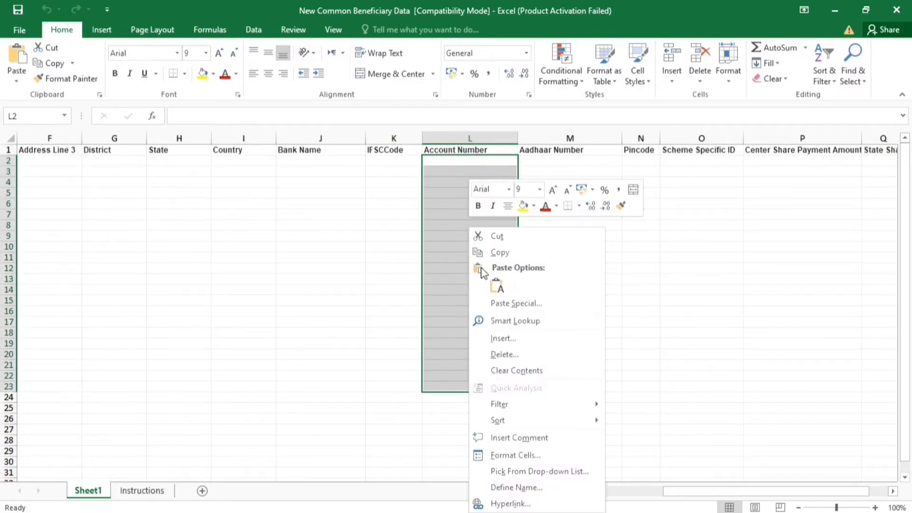
click(505, 456)
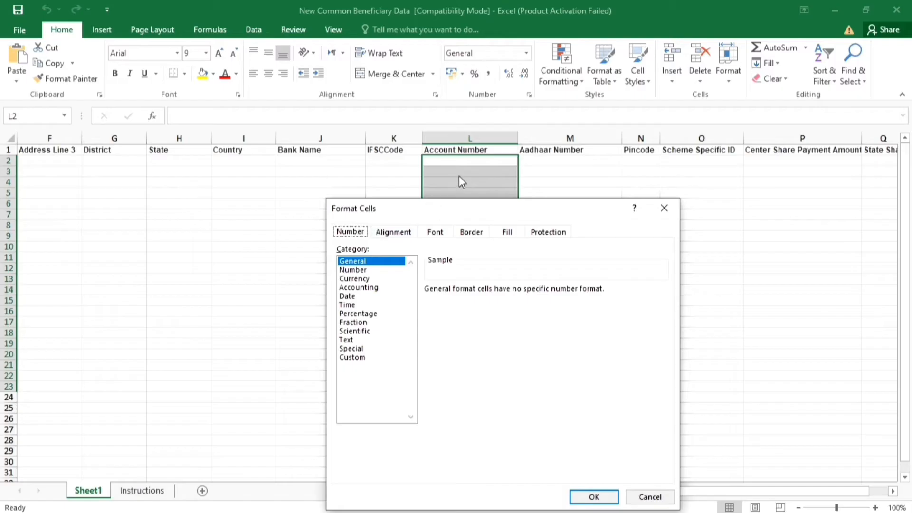
click(346, 339)
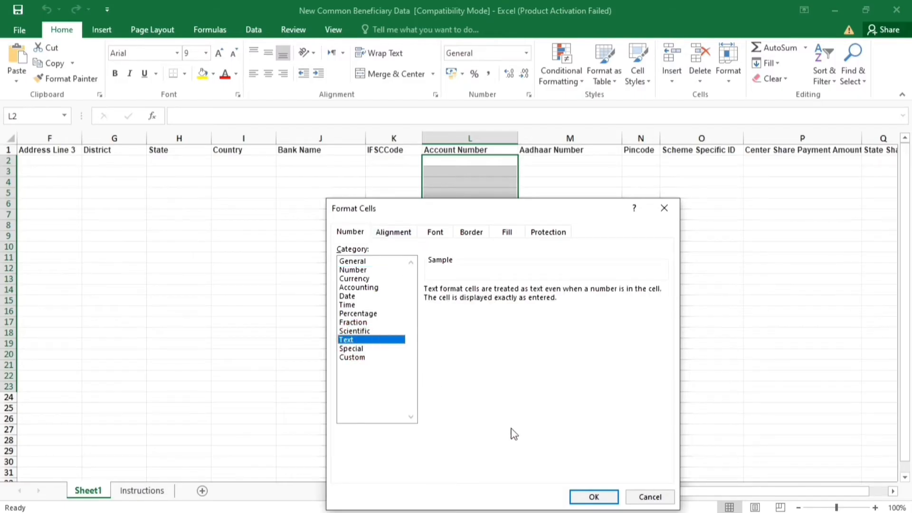
click(589, 498)
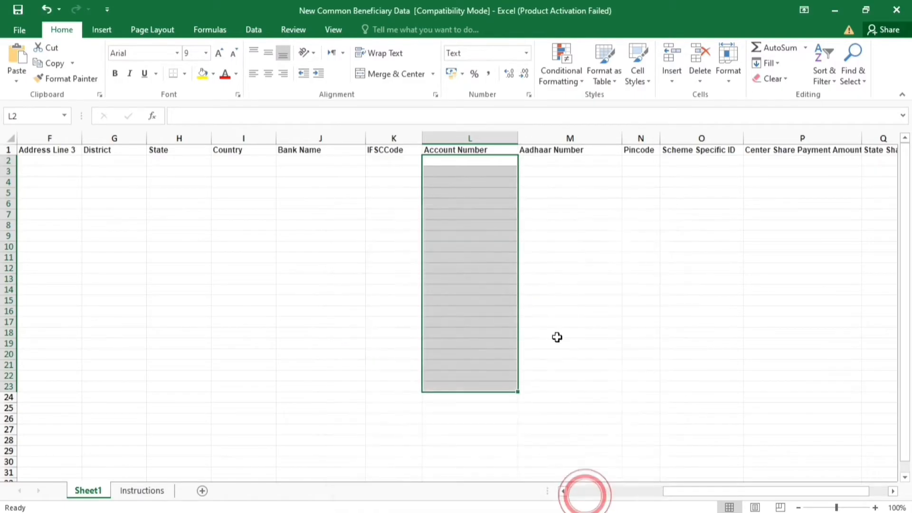
- Enter a sample account number with leading zeros in cell L5 of the Account Number column
click(469, 192)
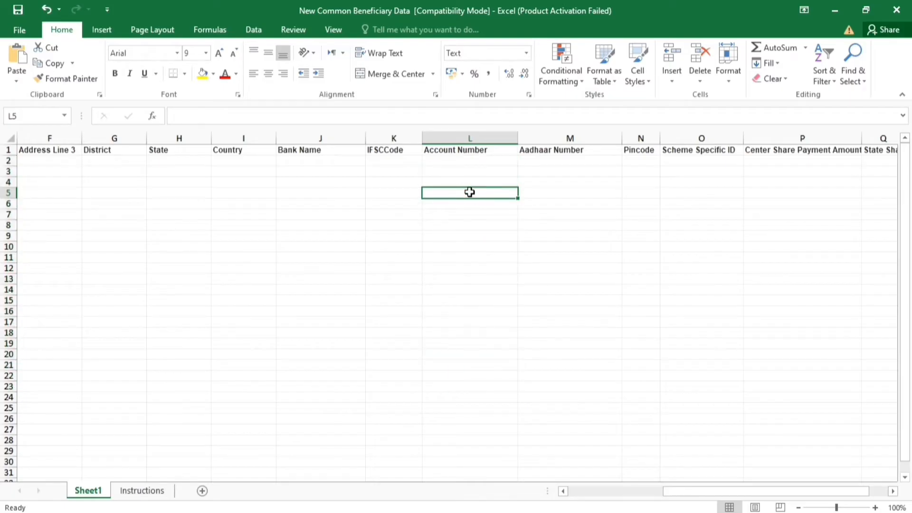
text(0005)
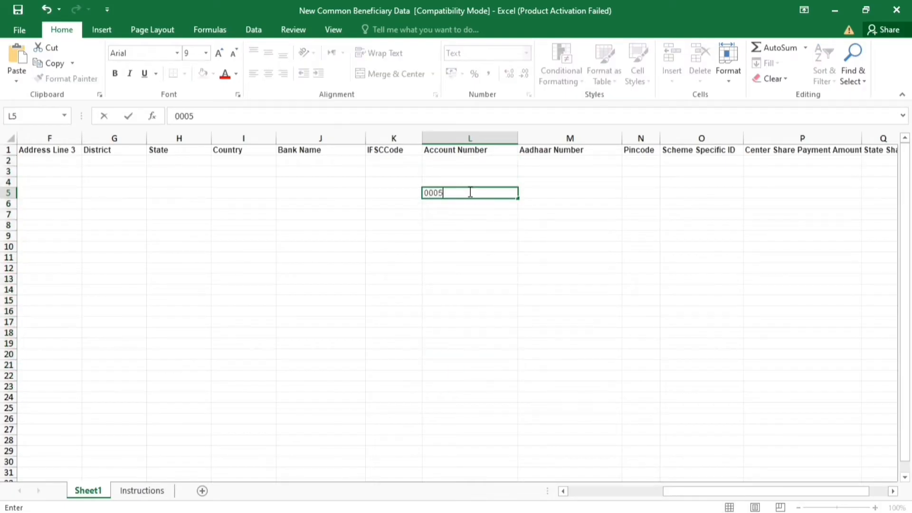
text(6)
- Review the Aadhaar Number, Pincode, Scheme Specific ID and Center Share Payment Amount columns
click(564, 138)
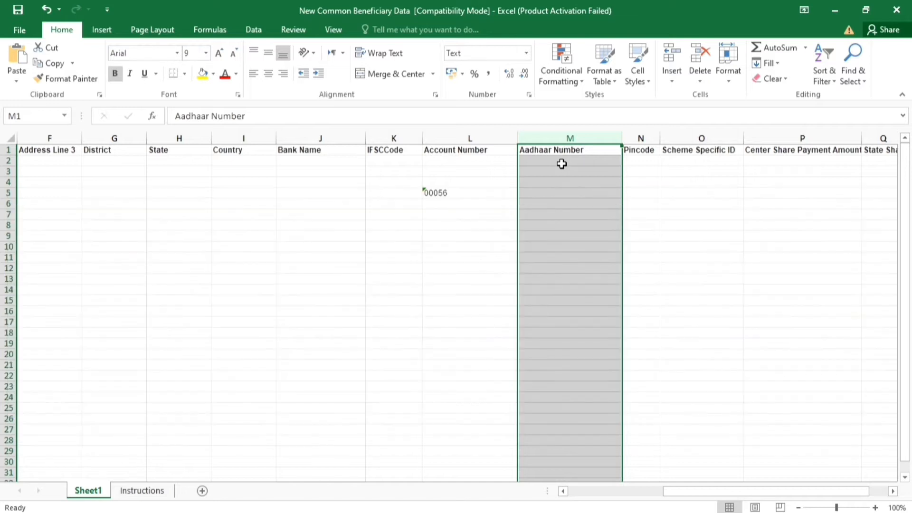
drag(706, 491, 774, 492)
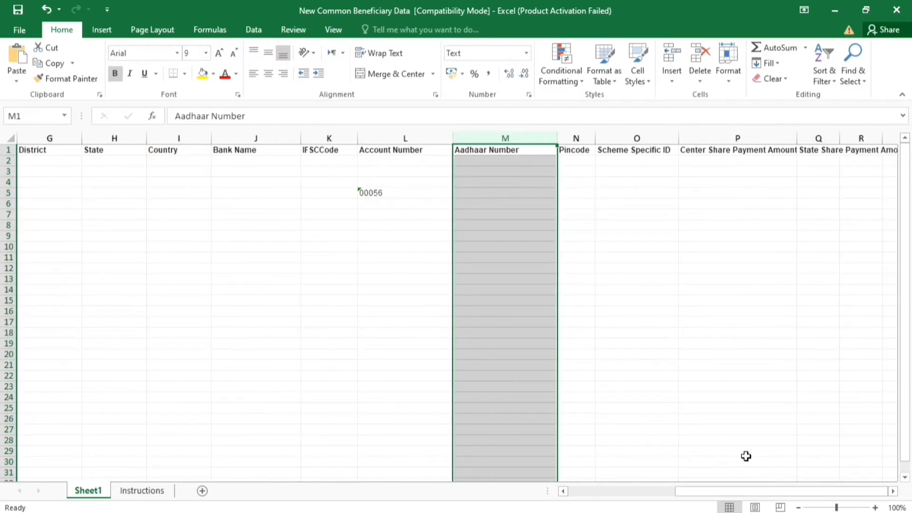
click(583, 139)
click(638, 138)
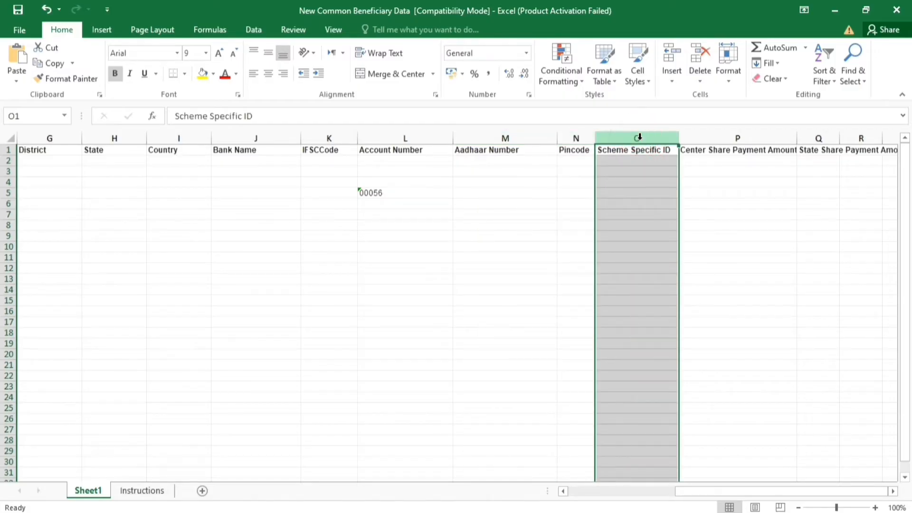
click(736, 138)
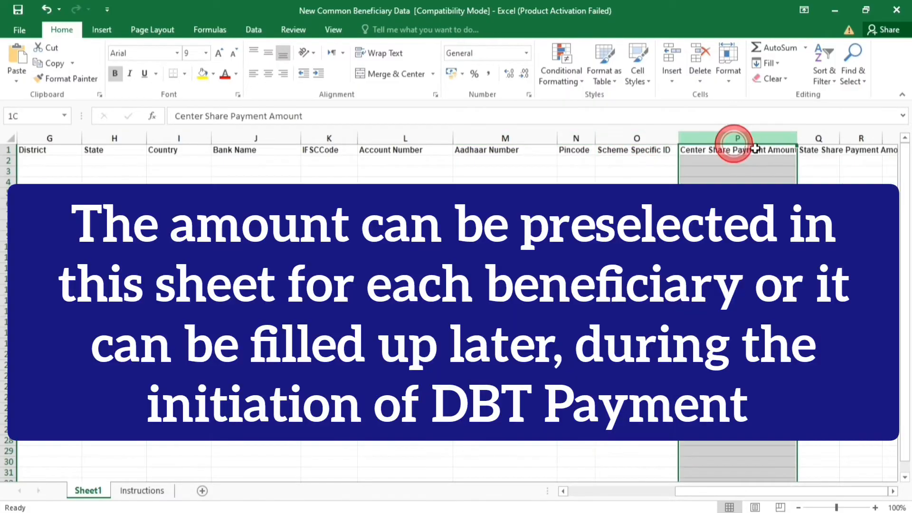
- Widen the State Share Payment Amount column to fit its heading and check the adjacent Center Share Payment Amount column
click(813, 141)
click(854, 180)
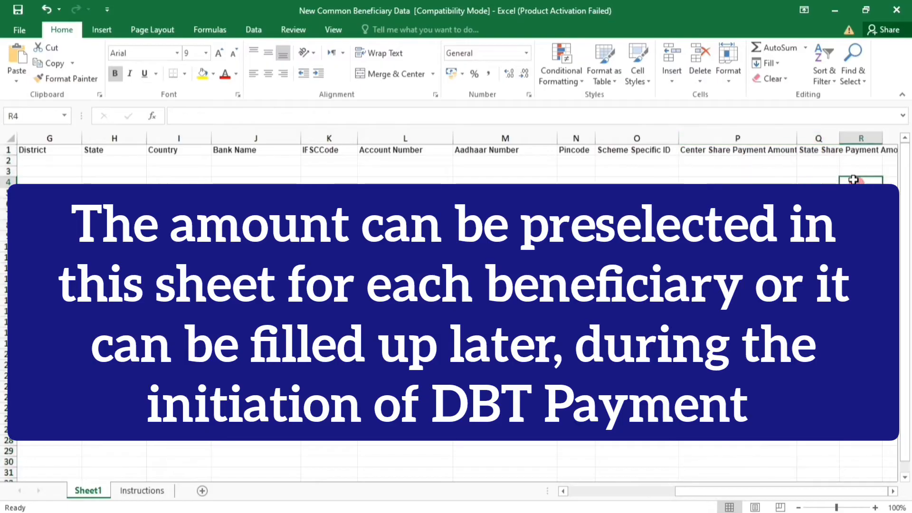
double_click(839, 138)
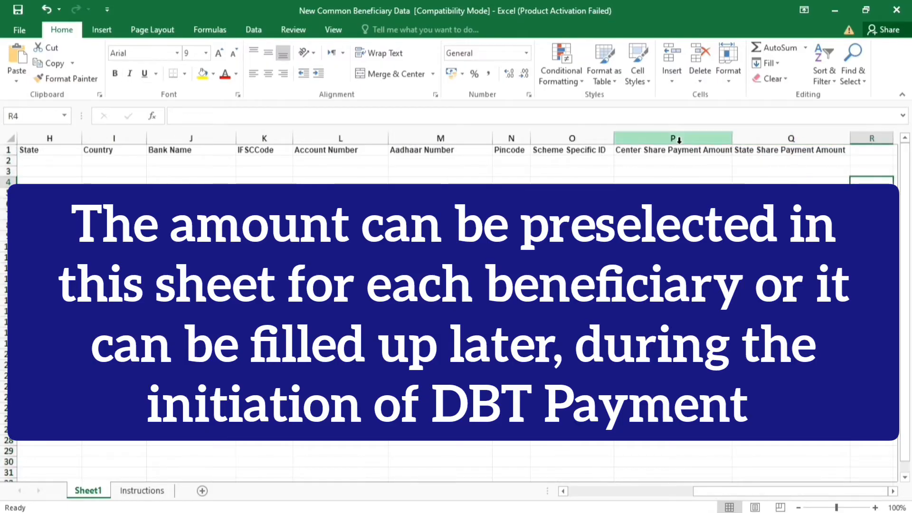
click(679, 138)
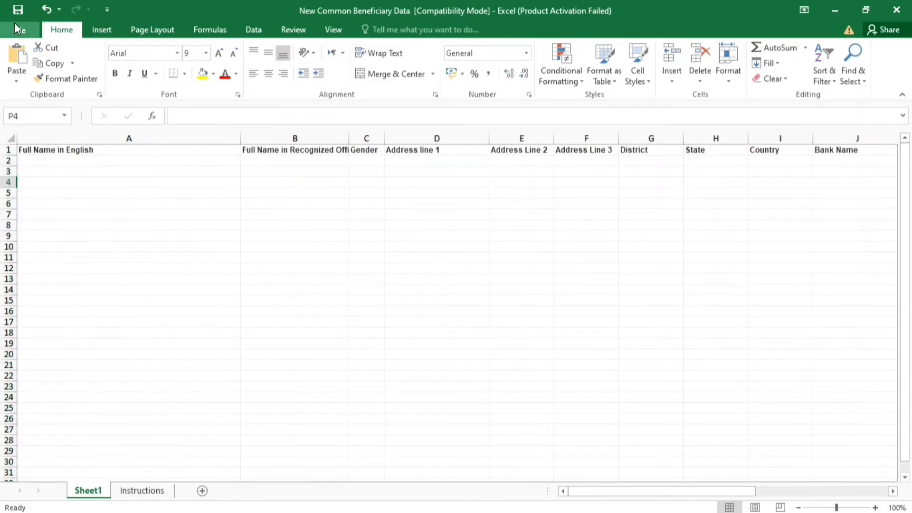
- Save the completed template in the Downloads folder with the file type Excel Workbook
click(15, 24)
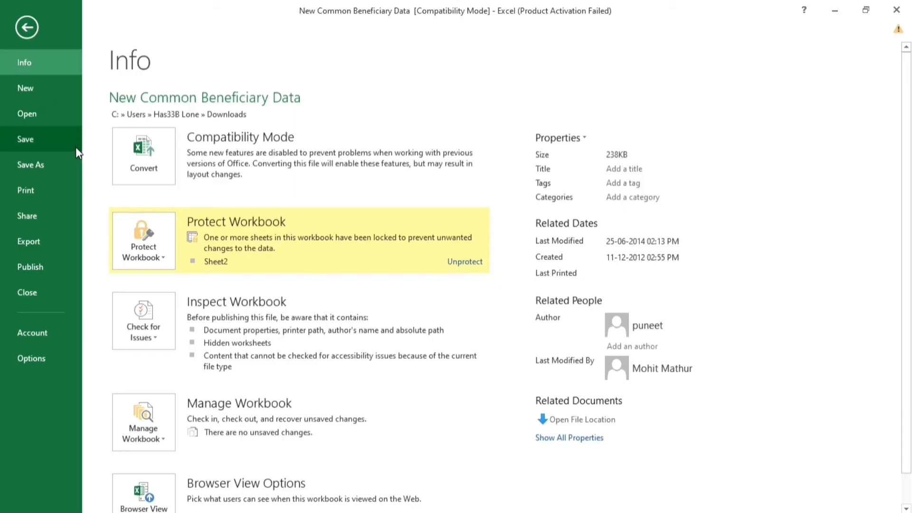
click(59, 164)
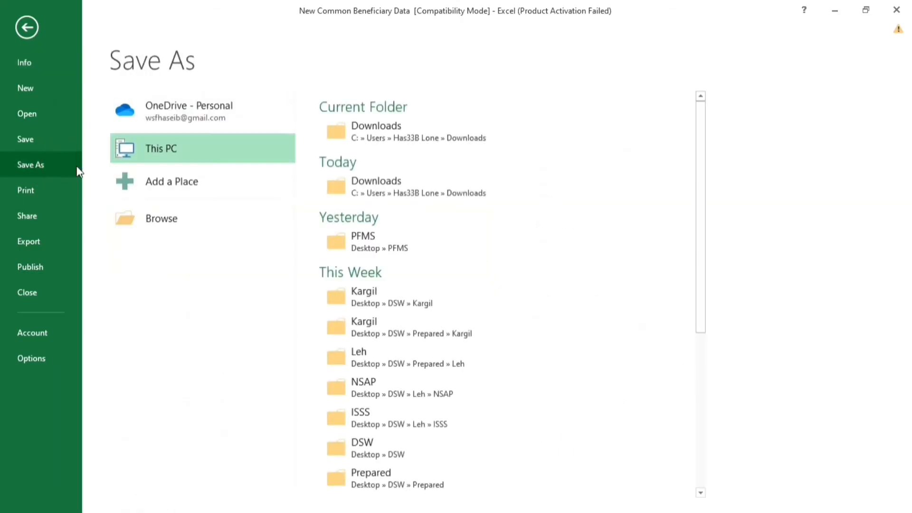
click(167, 217)
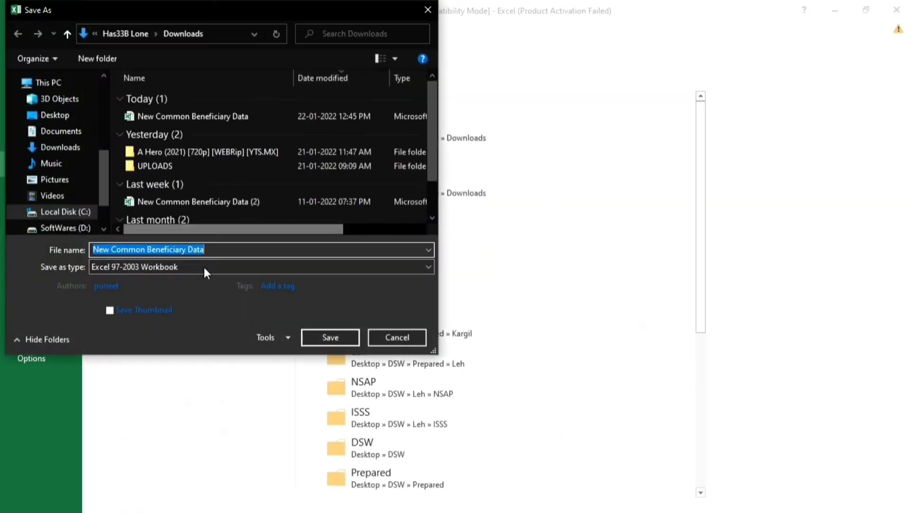
click(189, 266)
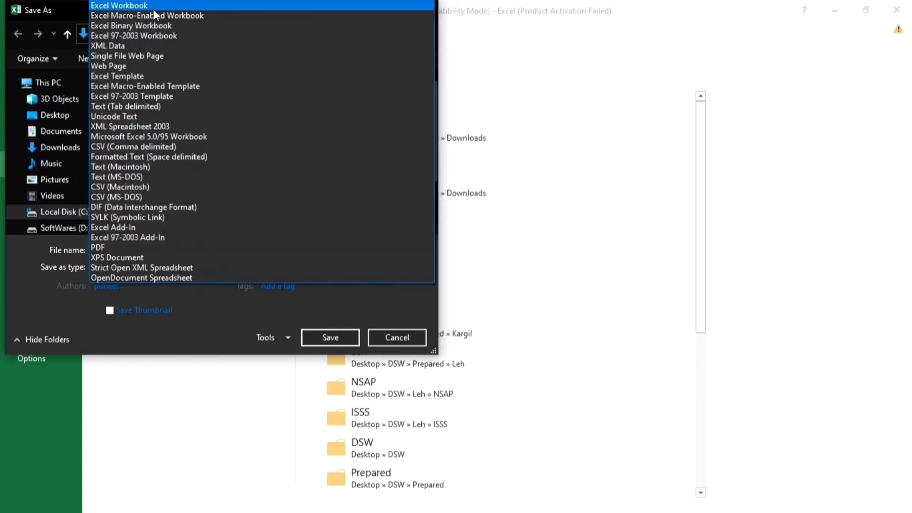
click(155, 10)
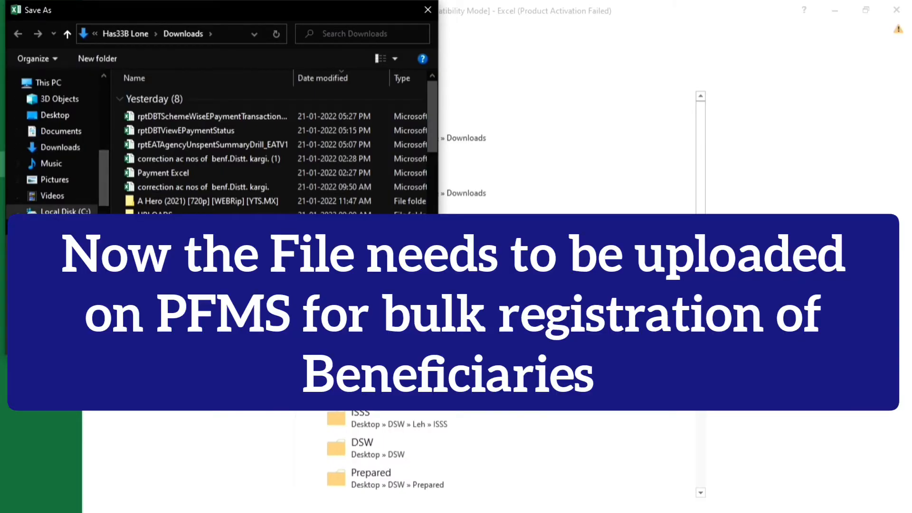
key(Return)
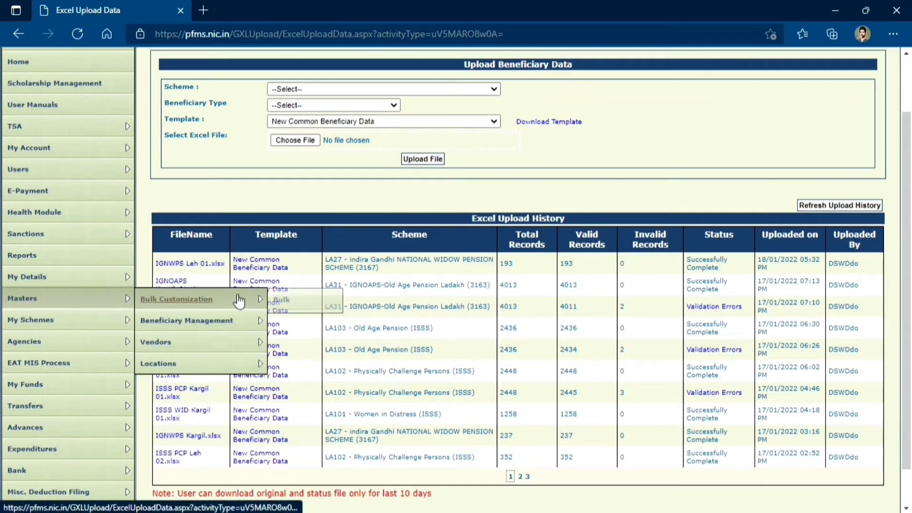
- Switch to PFMS, open Upload Beneficiary Data and choose scheme LA31-IGNOAPS-Old Age Pension Ladakh (3163) with beneficiary type Old Age Pensioner
mouse_move(228, 321)
click(306, 328)
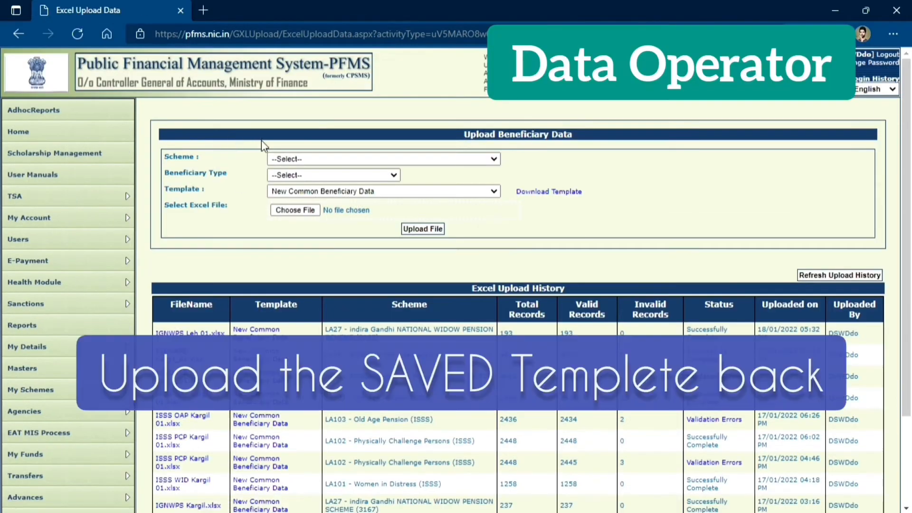
click(315, 159)
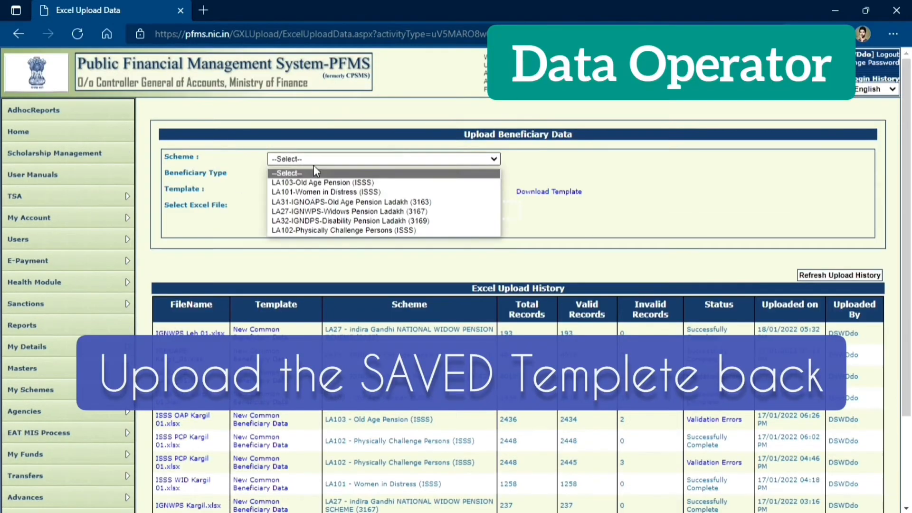
click(309, 202)
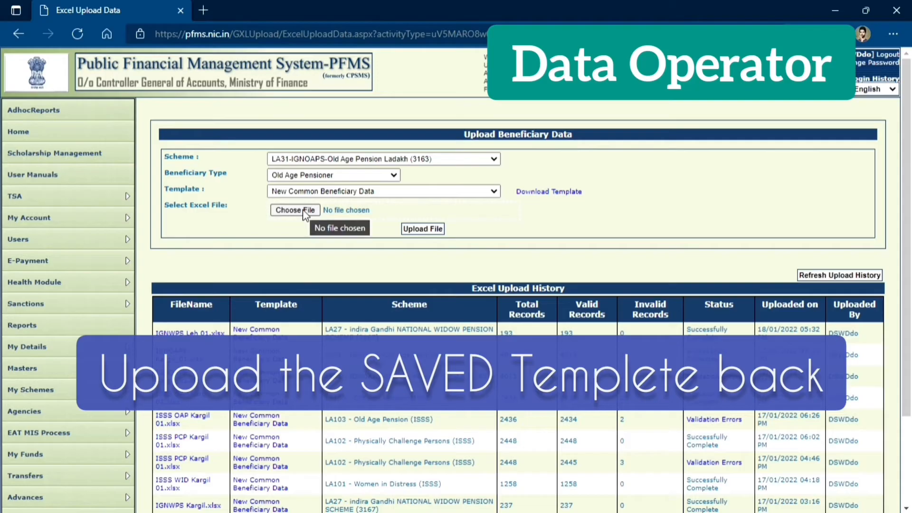
- Choose the Excel file IGNWPS Leh 01 from the Leh folder as the beneficiary data file
click(306, 214)
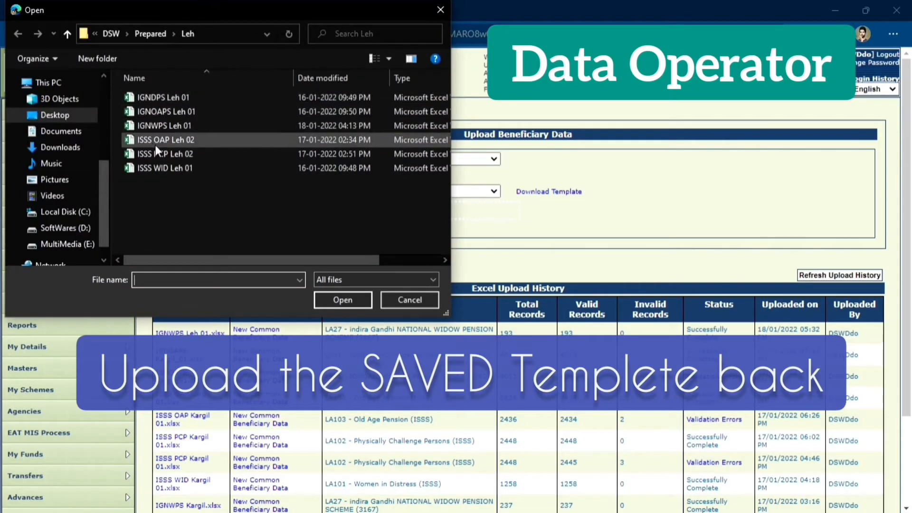
click(142, 193)
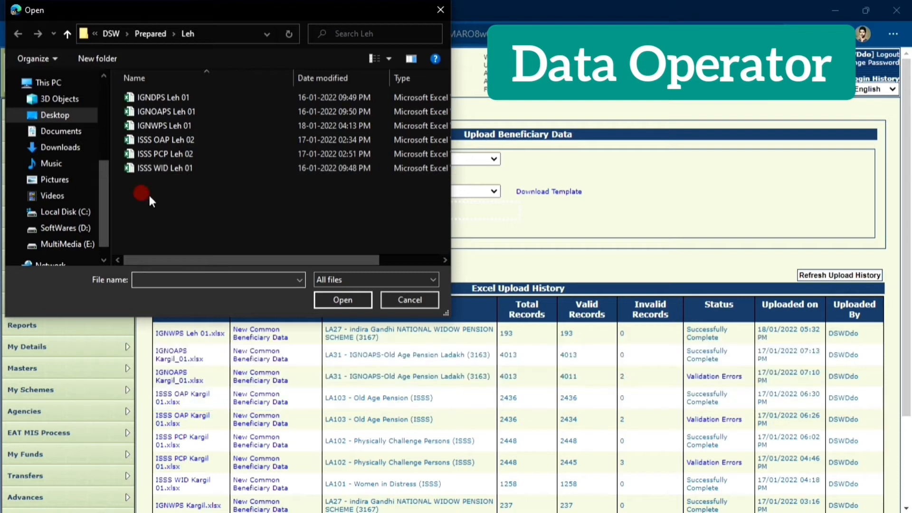
click(166, 126)
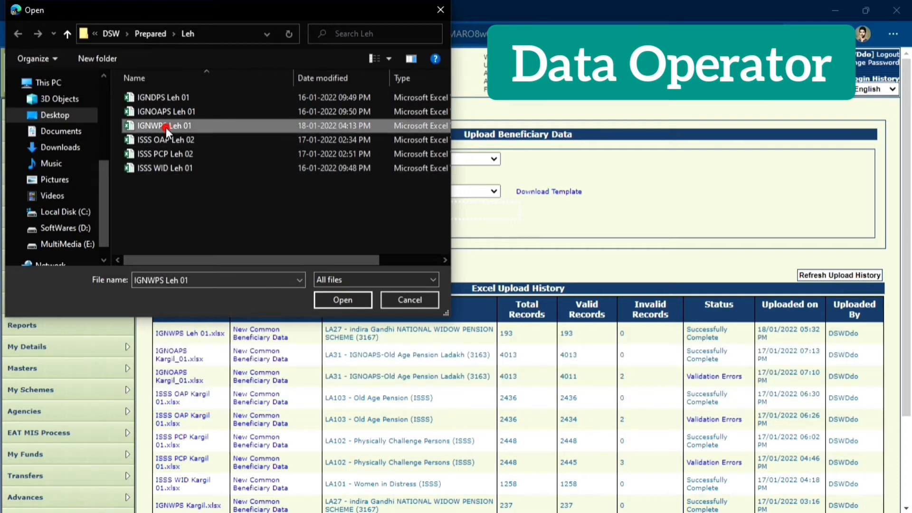
click(344, 299)
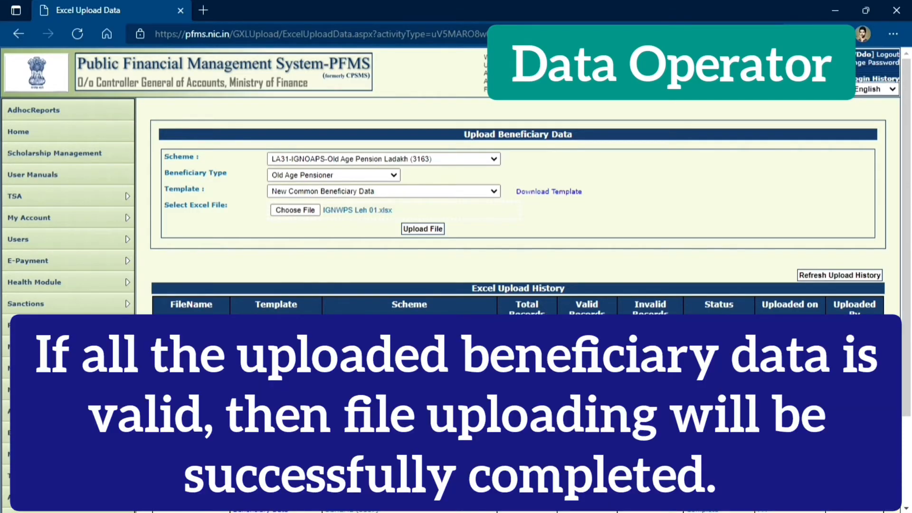
- Check the status, total records and valid records of IGNWPS Leh 01.xlsx in the Excel upload history
scroll(411, 227, down, 2)
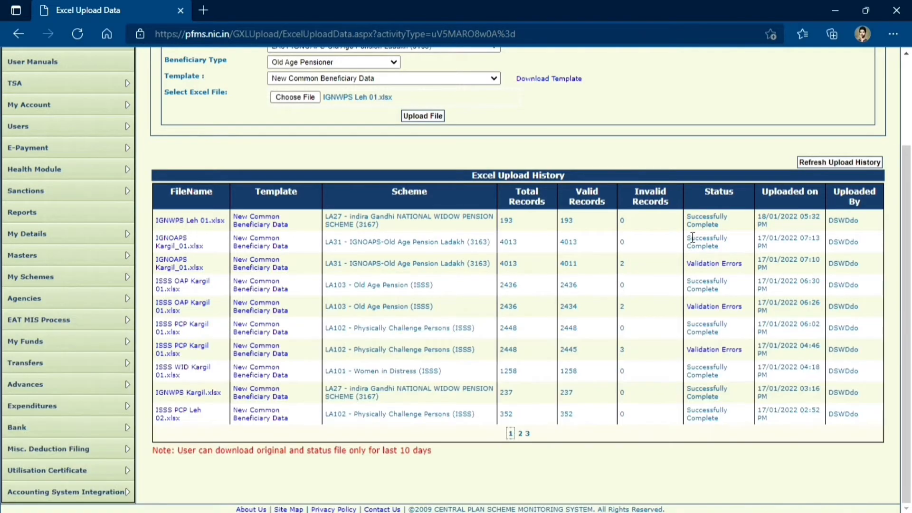
drag(725, 226, 688, 219)
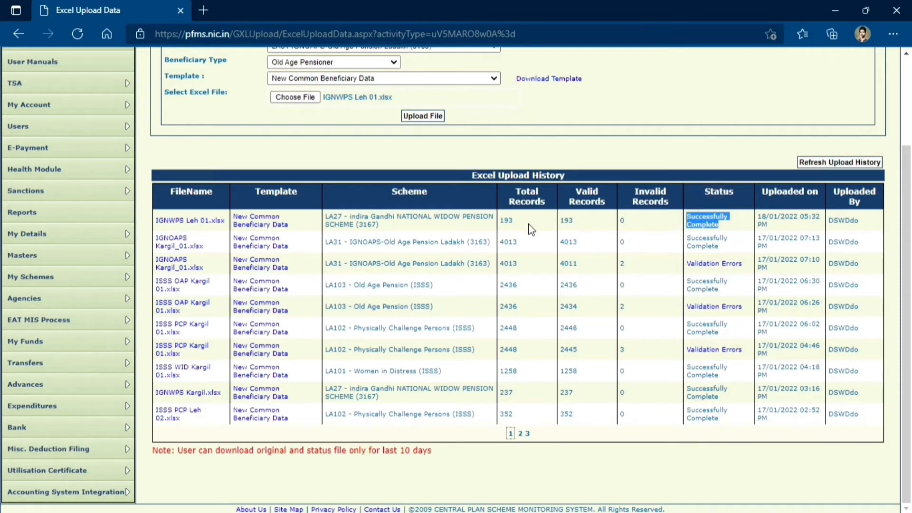
drag(524, 222, 502, 228)
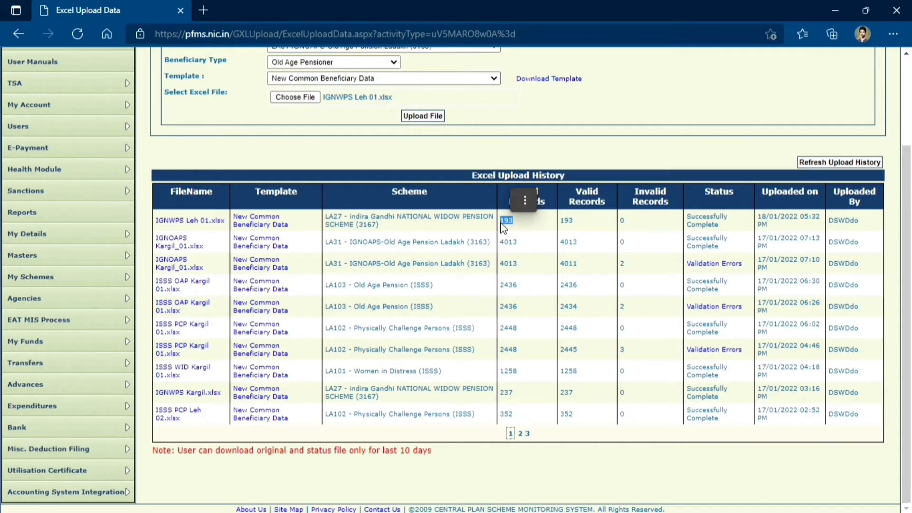
click(583, 228)
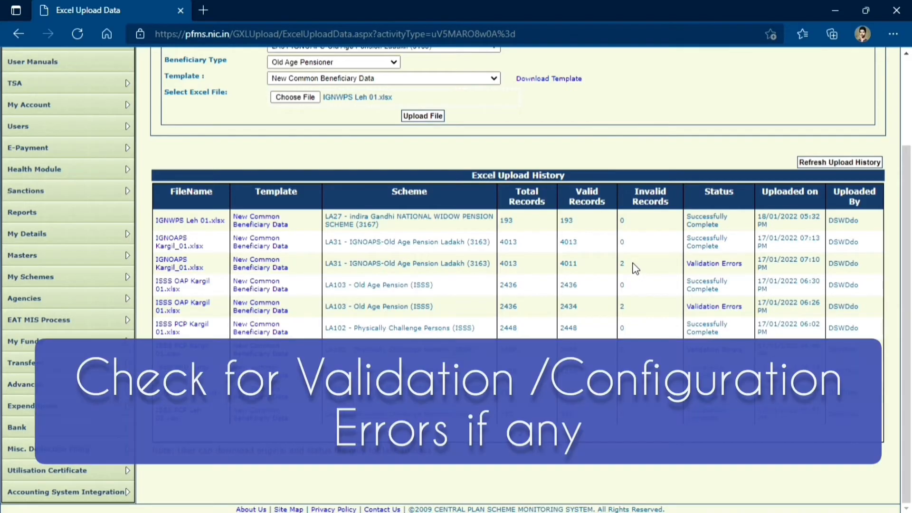
- Check the IGNOAPS Kargil_01.xlsx uploads for invalid records, validation errors and completion status
double_click(621, 266)
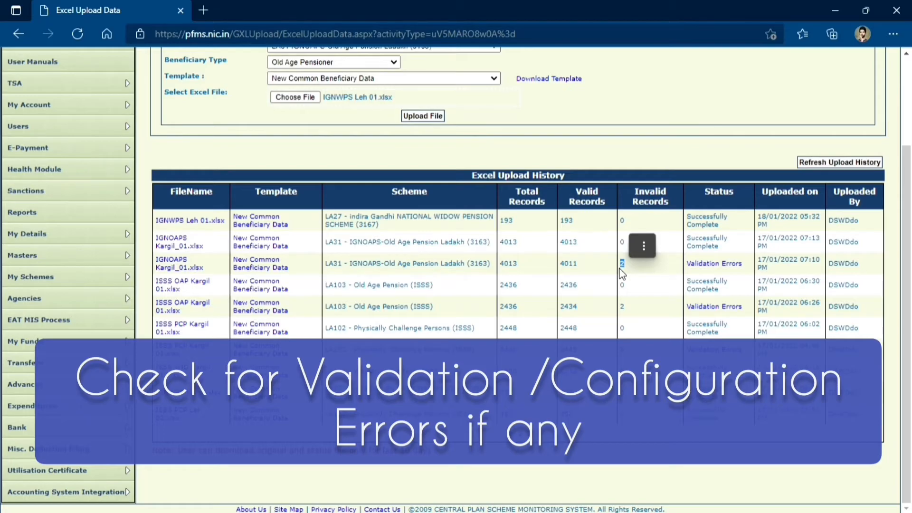
click(625, 275)
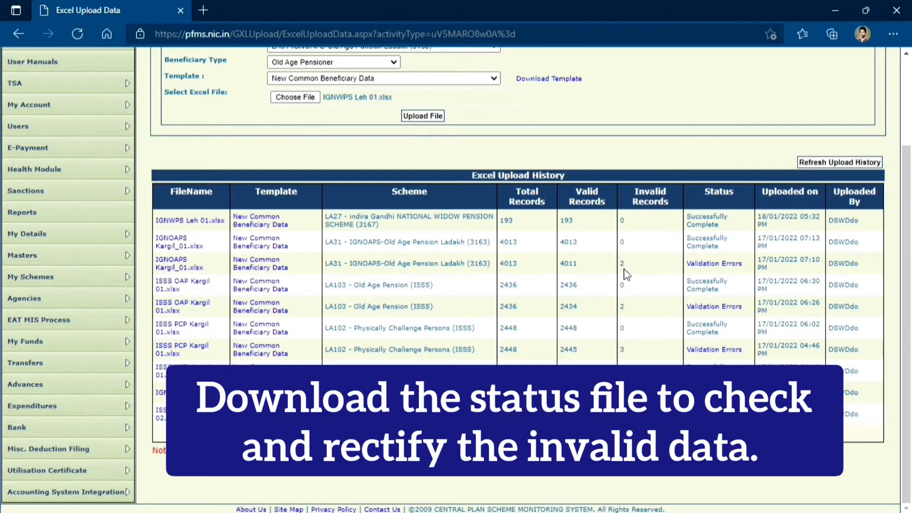
click(701, 265)
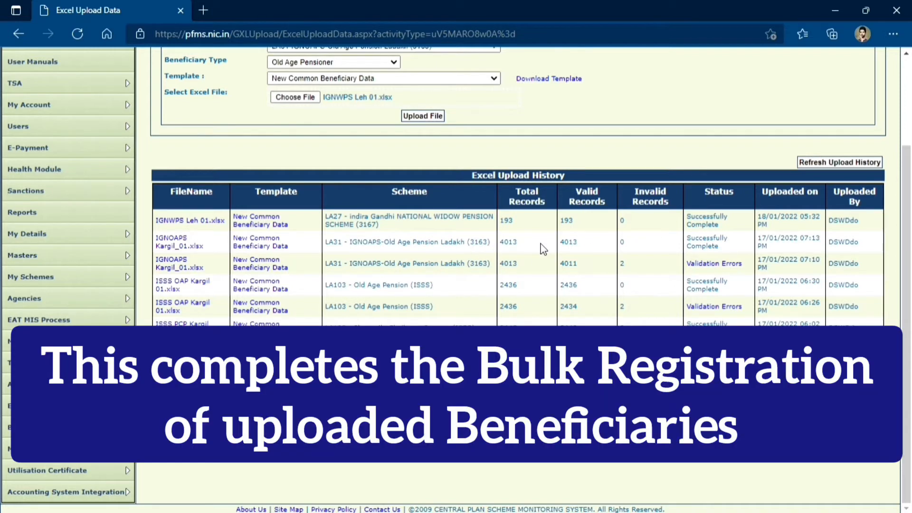
click(724, 248)
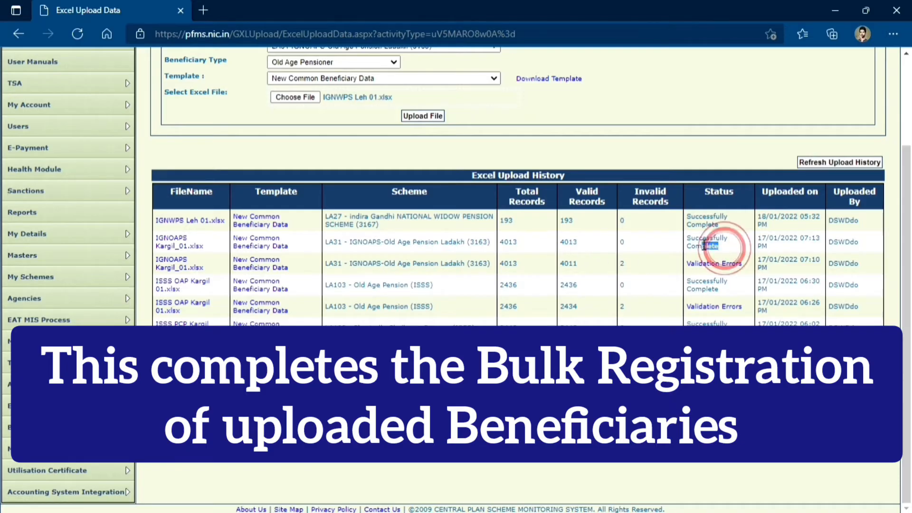
drag(704, 246, 687, 238)
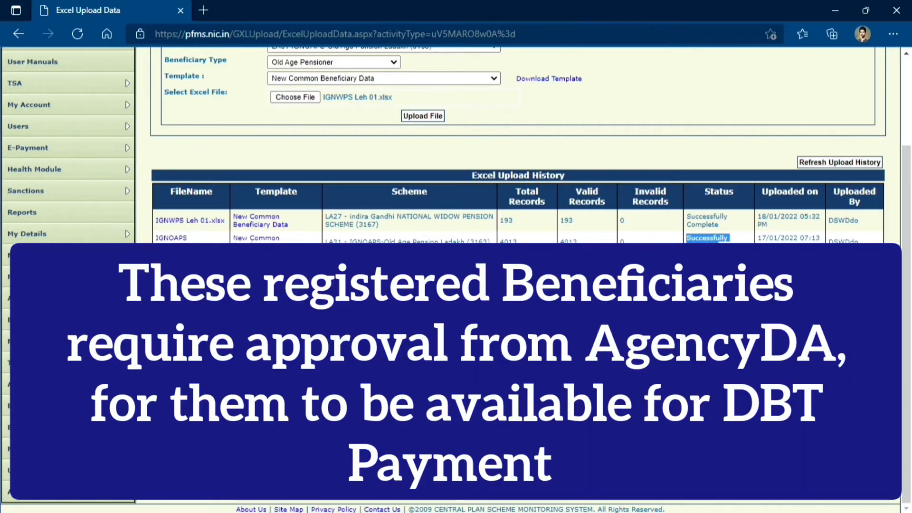
click(511, 154)
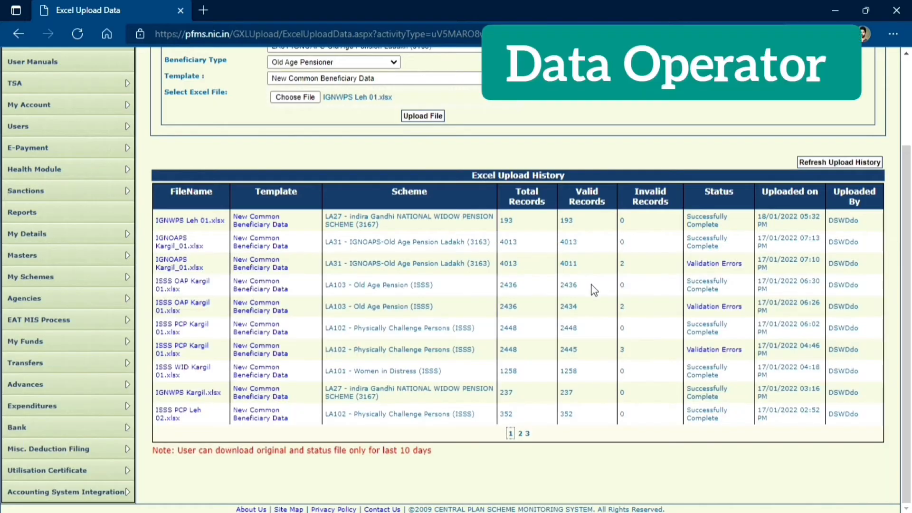
scroll(593, 290, up, 3)
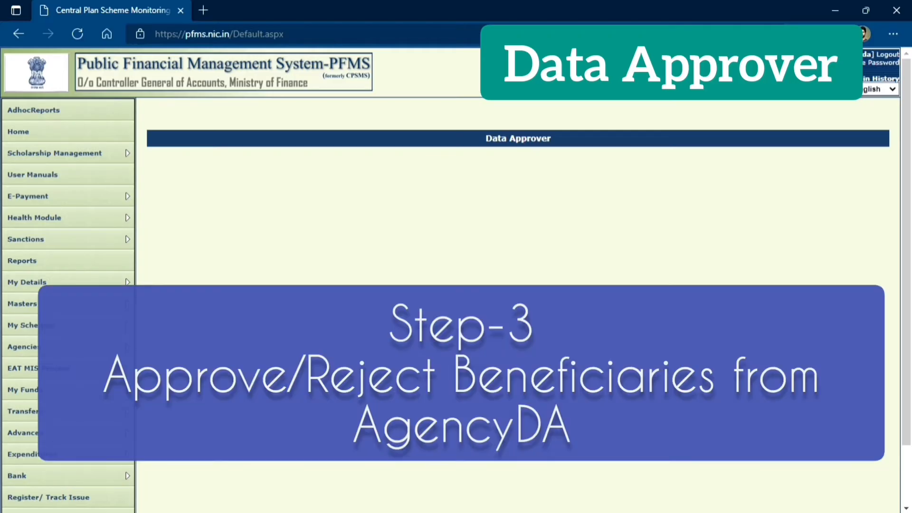
- Open the Beneficiary Approval page in the Data Approver account
scroll(333, 285, down, 2)
mouse_move(112, 237)
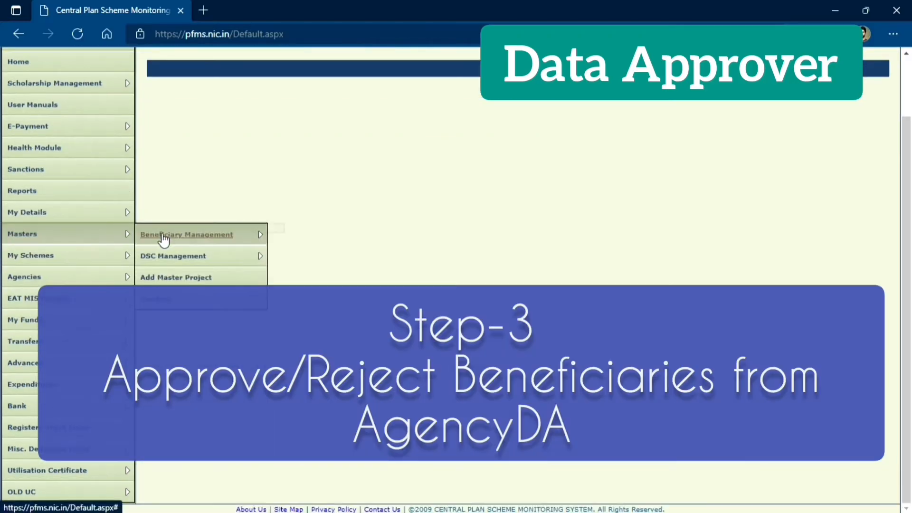
mouse_move(204, 238)
click(298, 234)
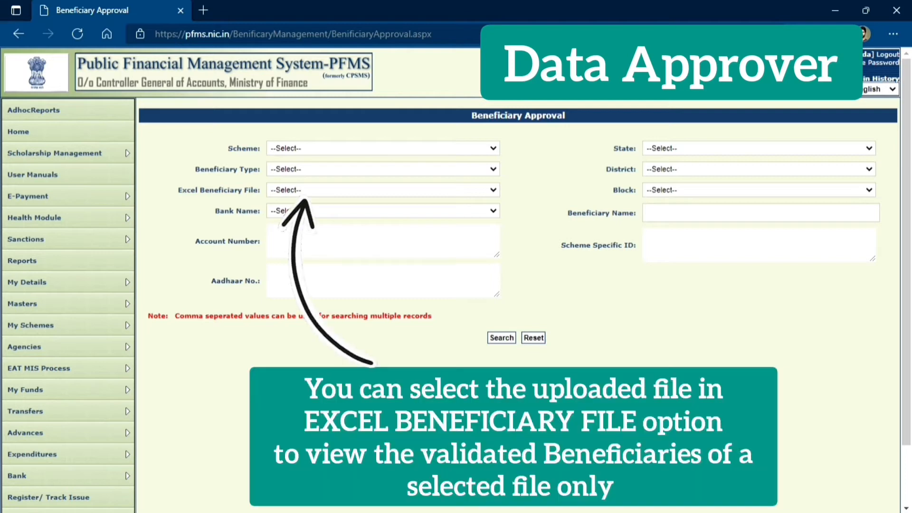
- Search for beneficiaries awaiting approval under scheme LA101-Women in Distress (ISSS) with beneficiary type Women
click(388, 150)
click(372, 219)
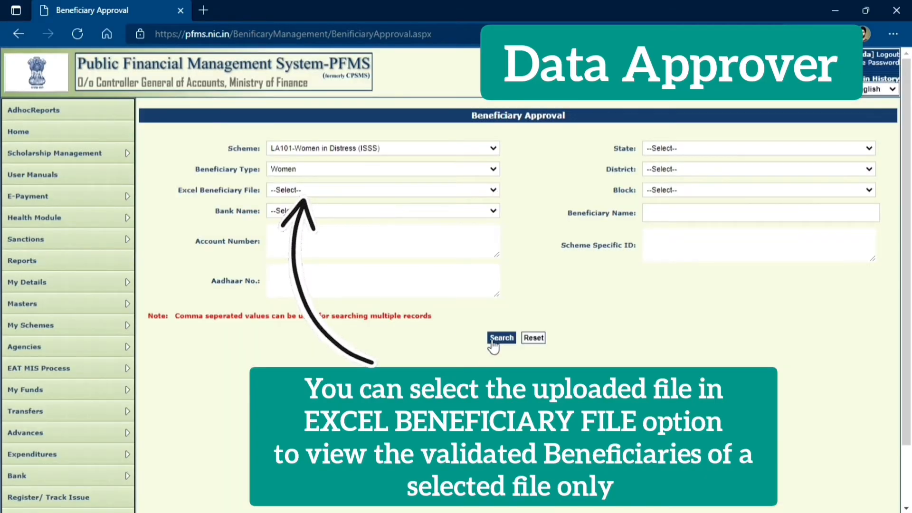
click(500, 344)
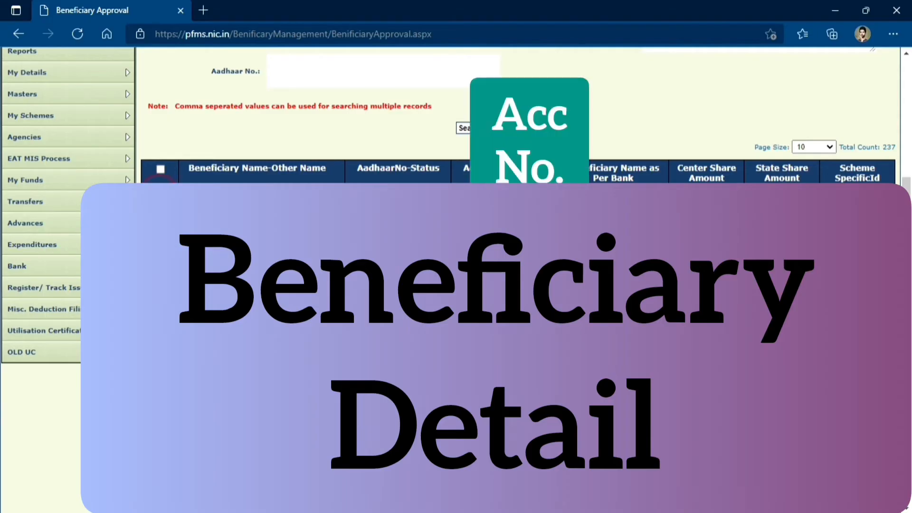
- Confirm that the registered beneficiary names match those issued by the bank and check the approve and reject options
scroll(311, 470, down, 2)
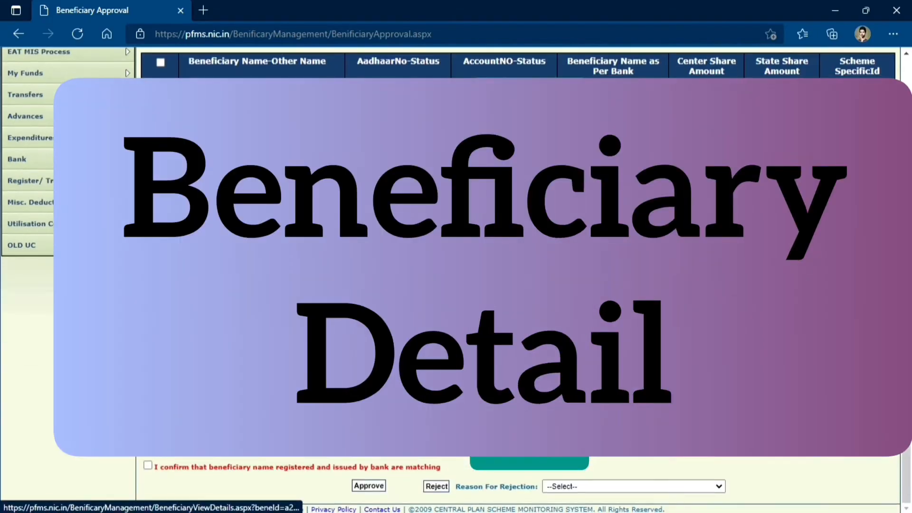
click(147, 466)
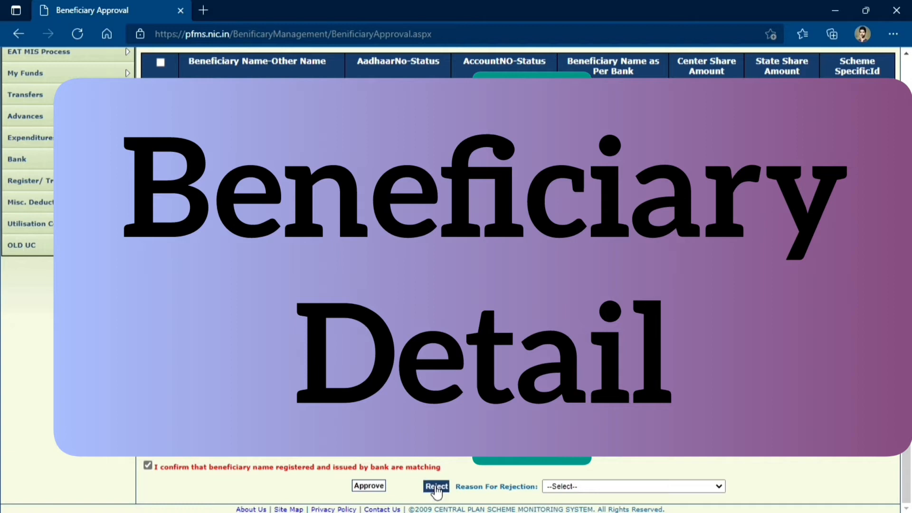
scroll(451, 333, up, 3)
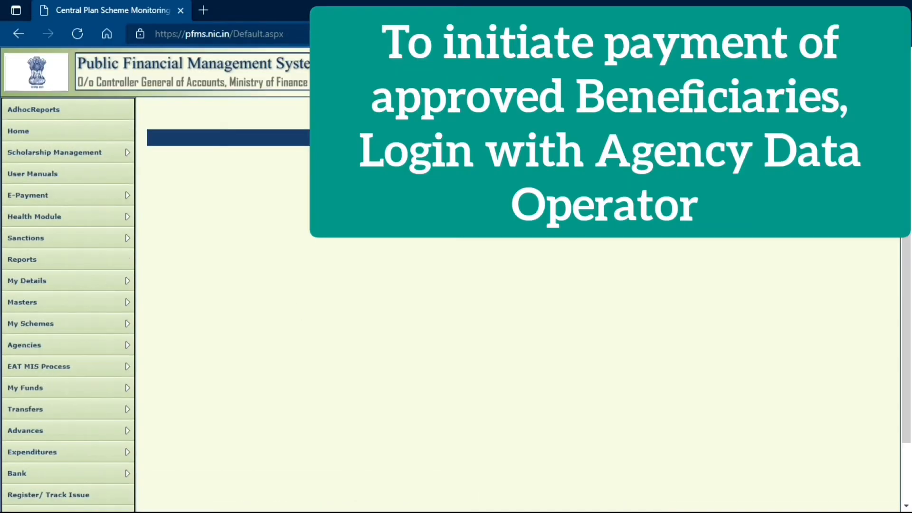
- Log out of the approver account, log in as Agency Data Operator and open the E-Payment Initiate Payments page
click(855, 64)
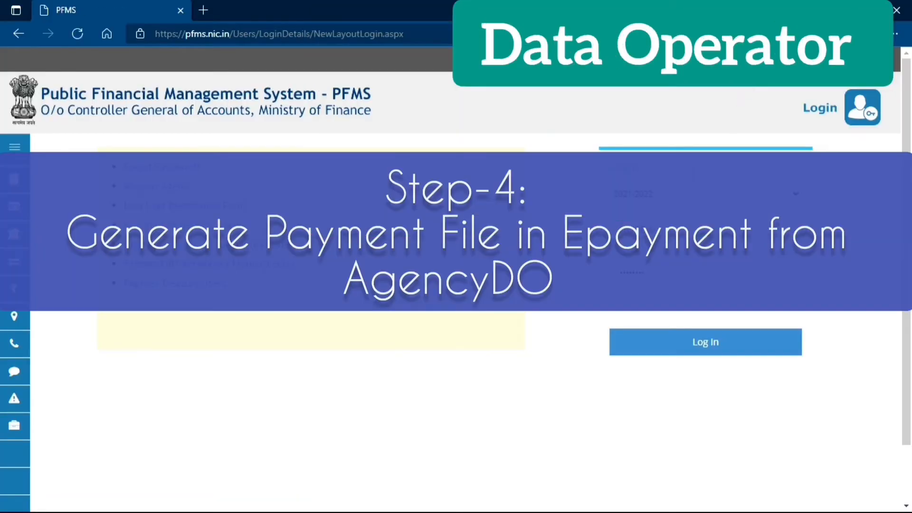
click(675, 233)
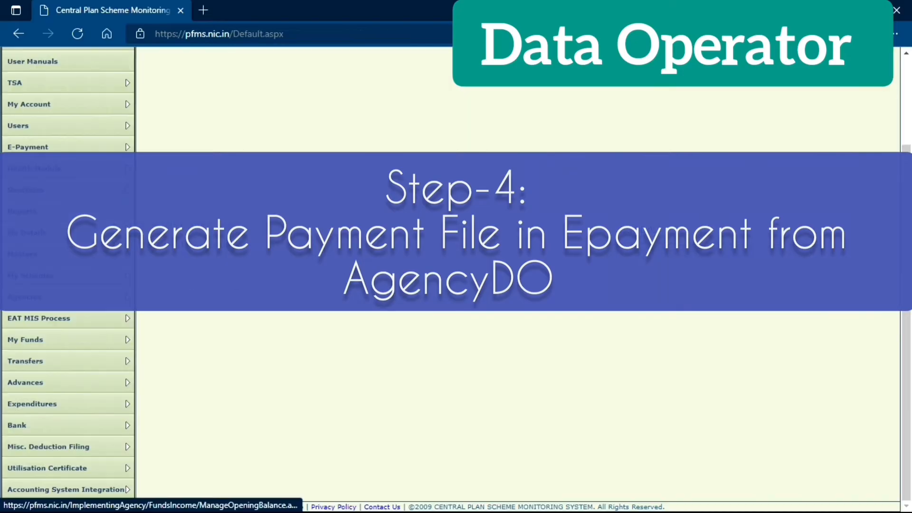
scroll(297, 311, up, 3)
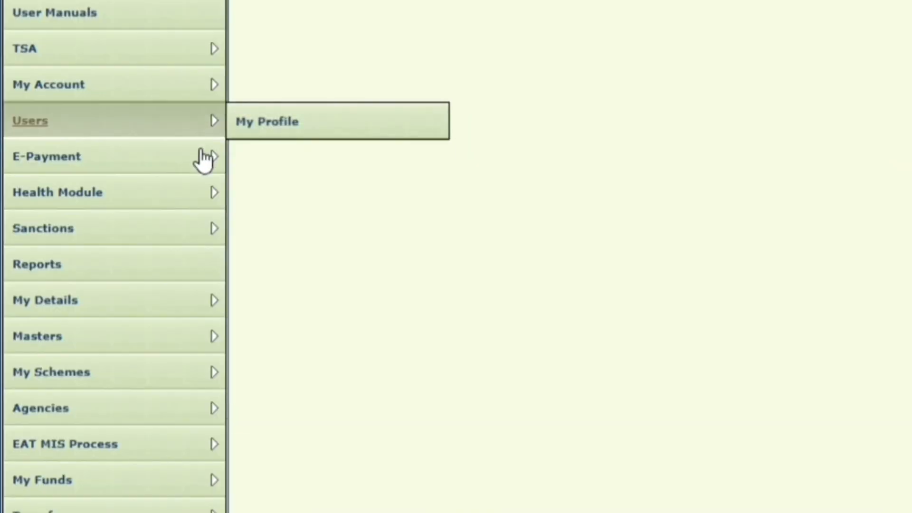
mouse_move(61, 262)
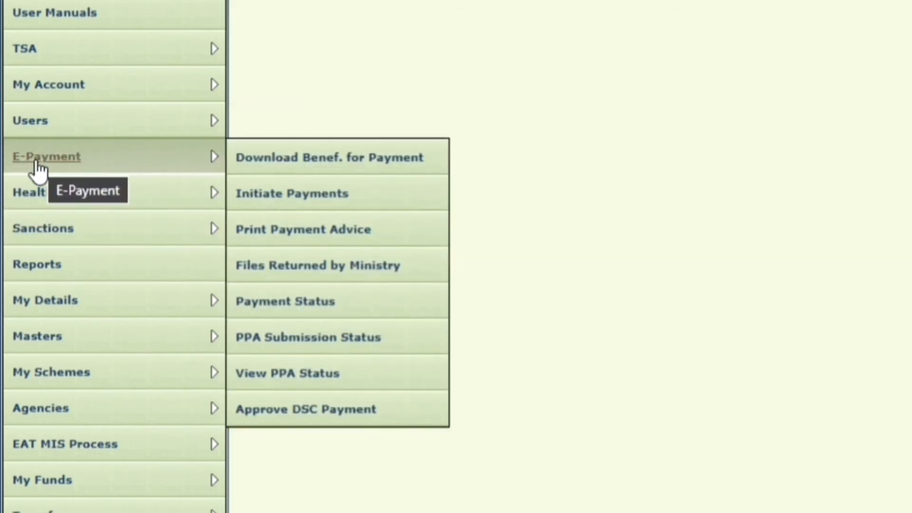
click(276, 195)
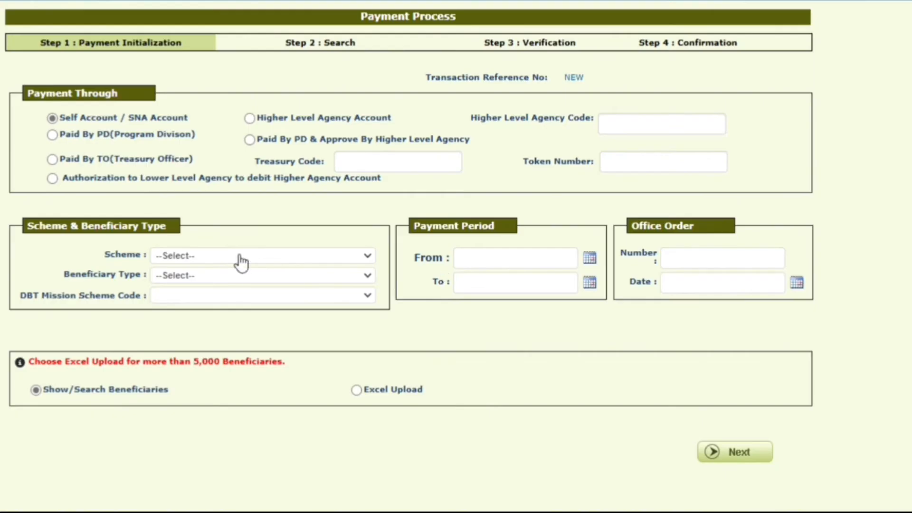
- Select scheme LA31-IGNOAPS-Old Age Pension Ladakh (3163) and DBT Mission Scheme Code EGLMO-IGNOAPS for the payment
click(327, 304)
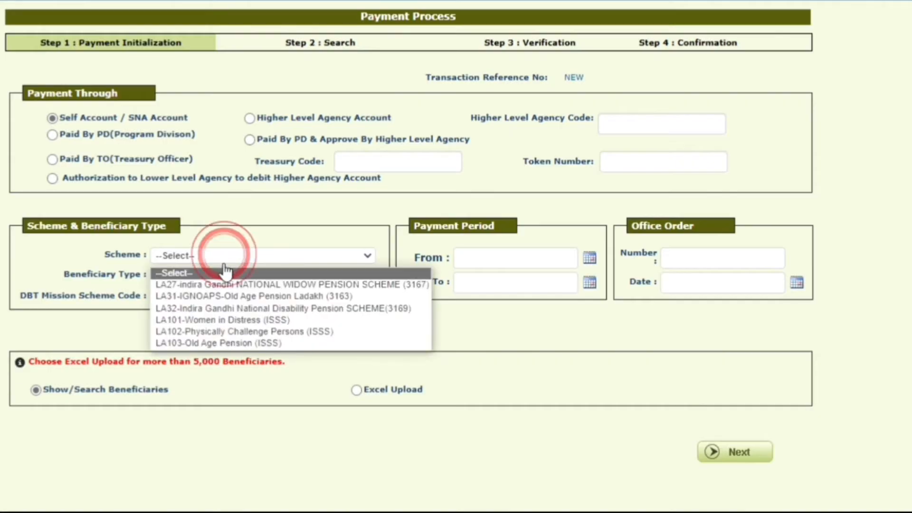
click(216, 296)
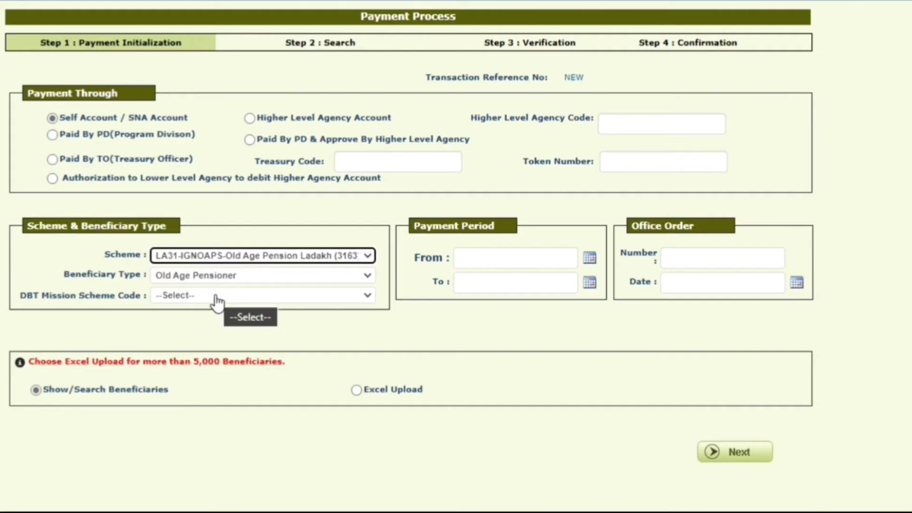
click(216, 299)
click(215, 319)
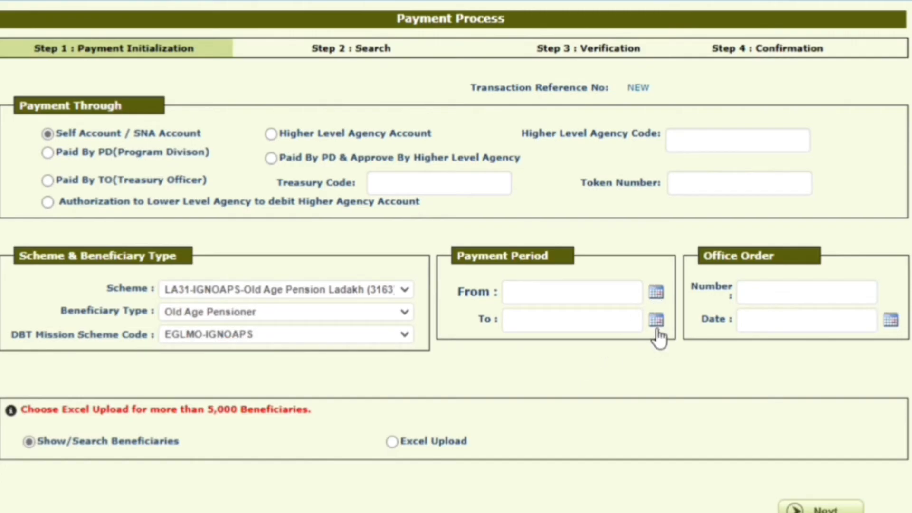
- Set the payment period from 01/11/2022 to 31/01/2022
click(657, 296)
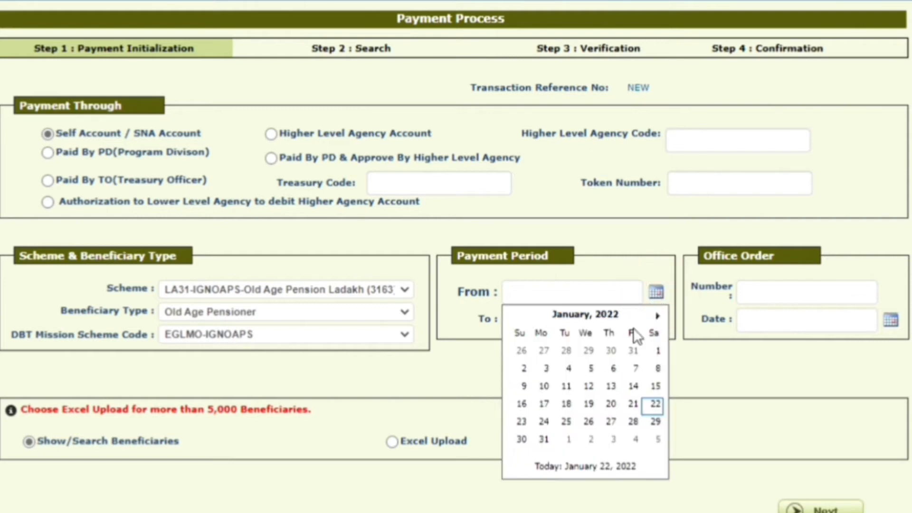
click(602, 314)
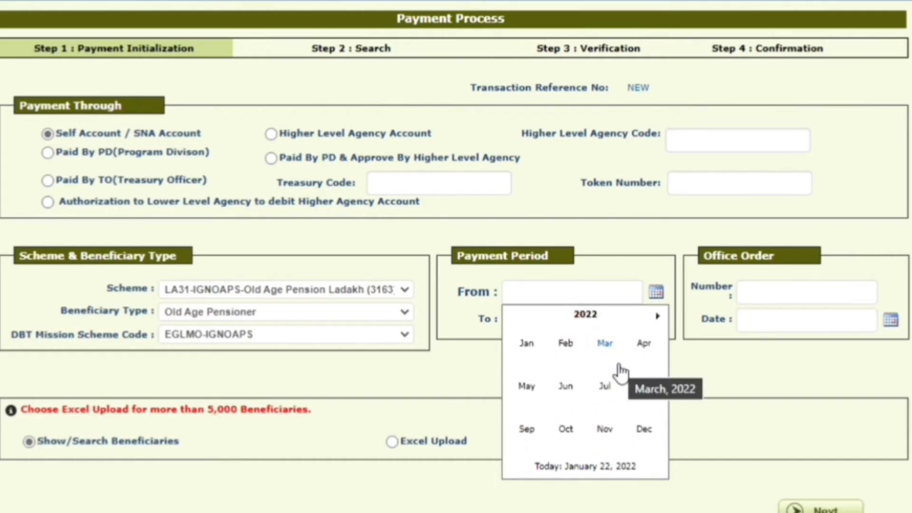
click(605, 428)
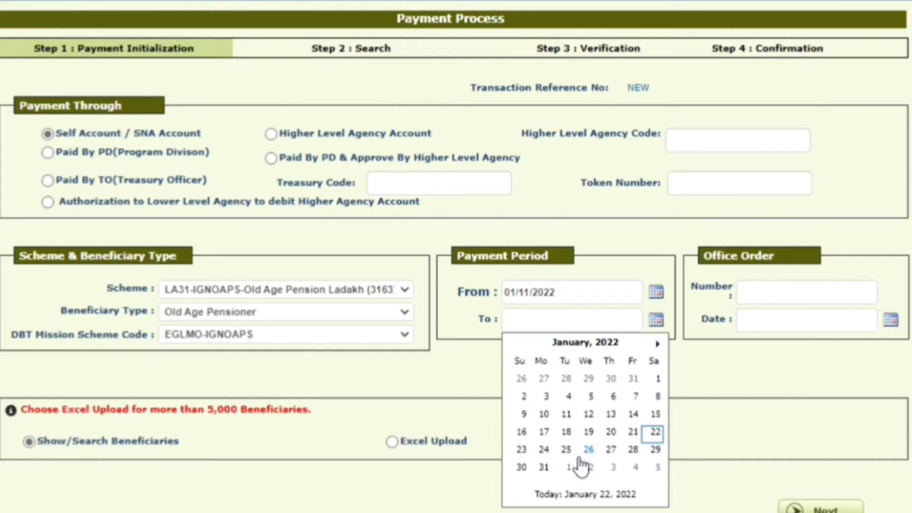
click(548, 466)
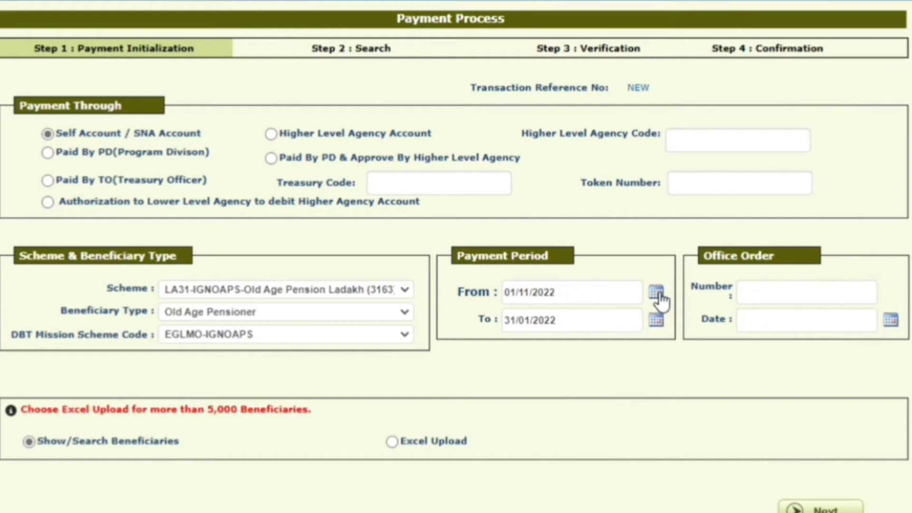
- Set the office order date to 06/01/2022, leave its number blank, and proceed to the beneficiary search
click(812, 284)
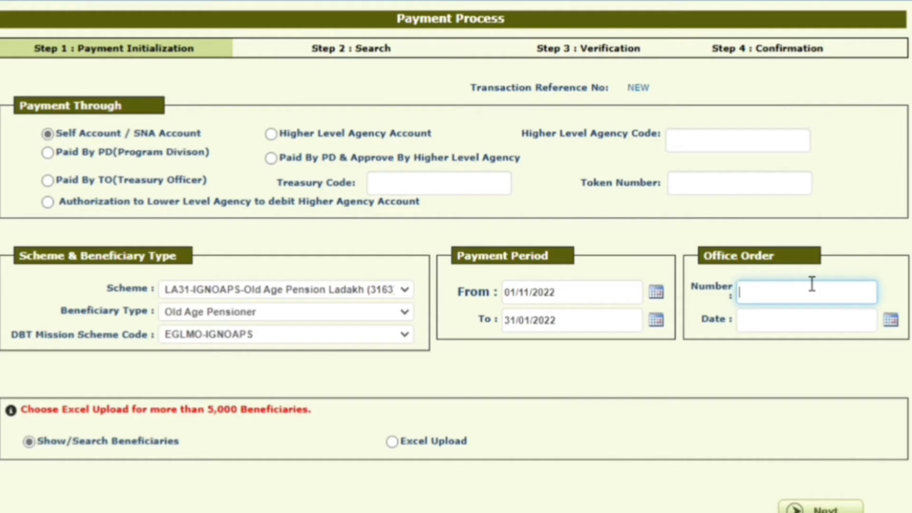
click(890, 320)
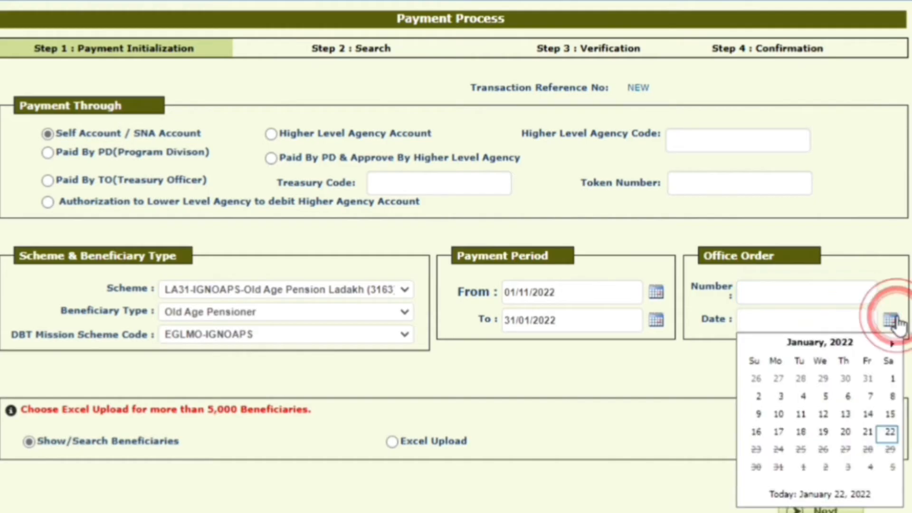
click(848, 395)
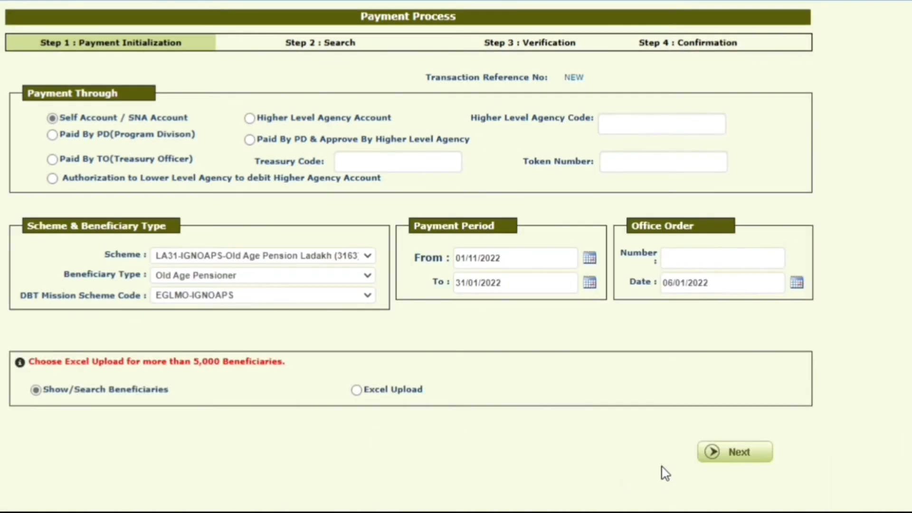
click(731, 456)
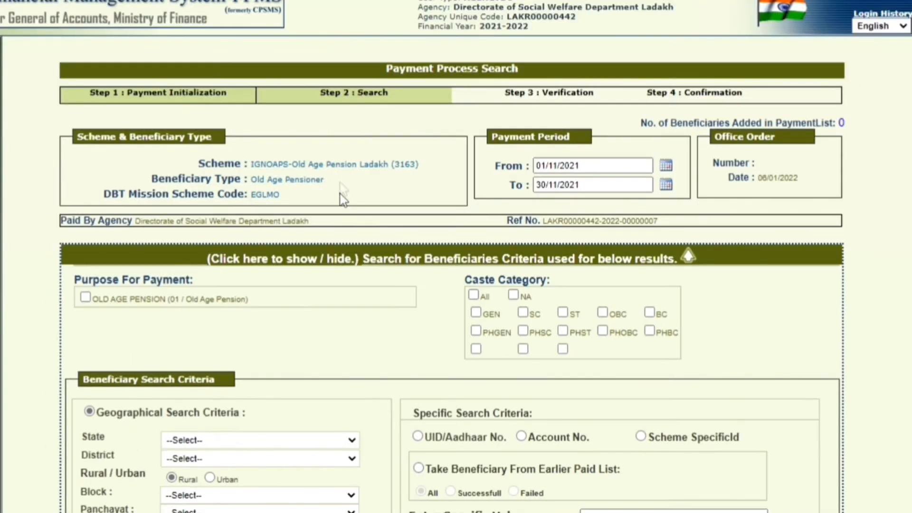
- Select OLD AGE PENSION (01 / Old Age Pension) as the payment purpose and include all caste categories, including NA
scroll(369, 303, down, 2)
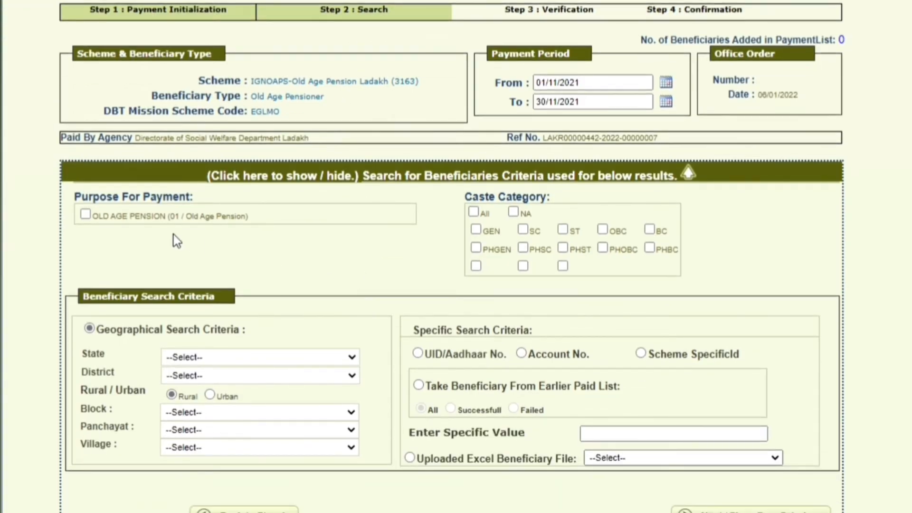
click(86, 217)
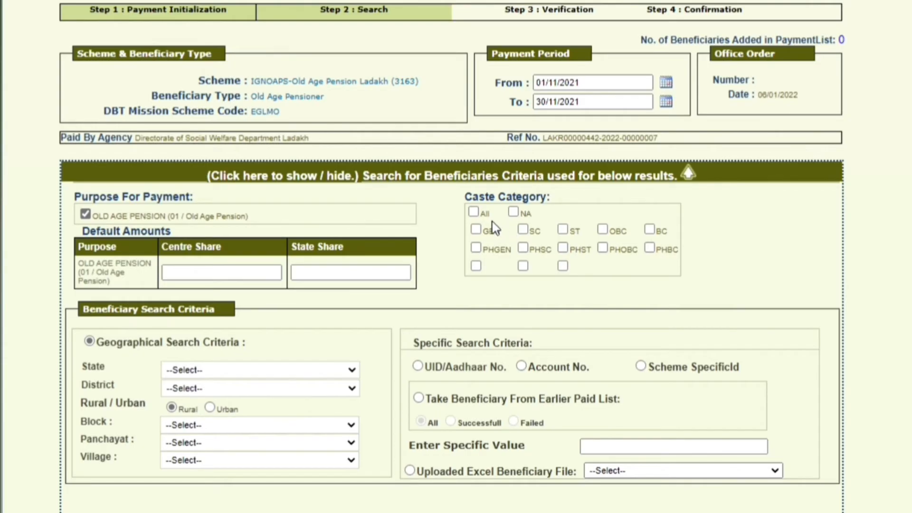
click(475, 213)
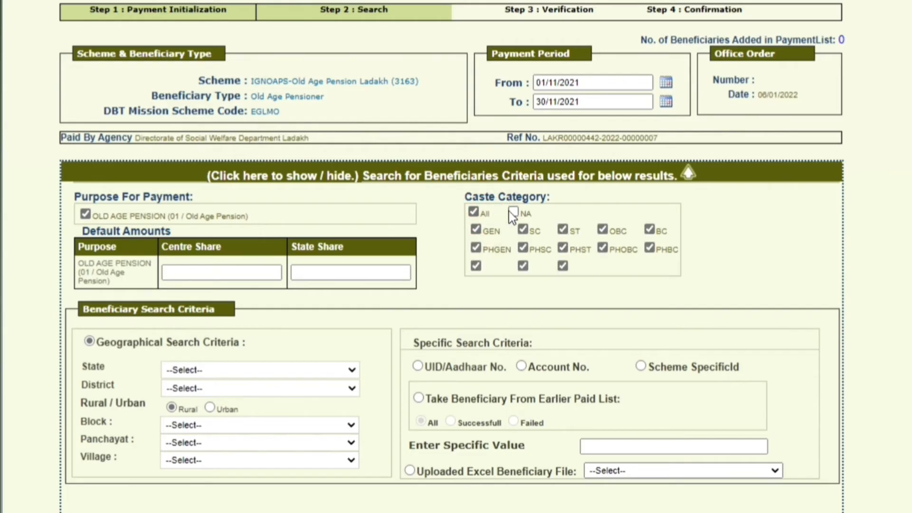
click(513, 212)
scroll(513, 214, down, 1)
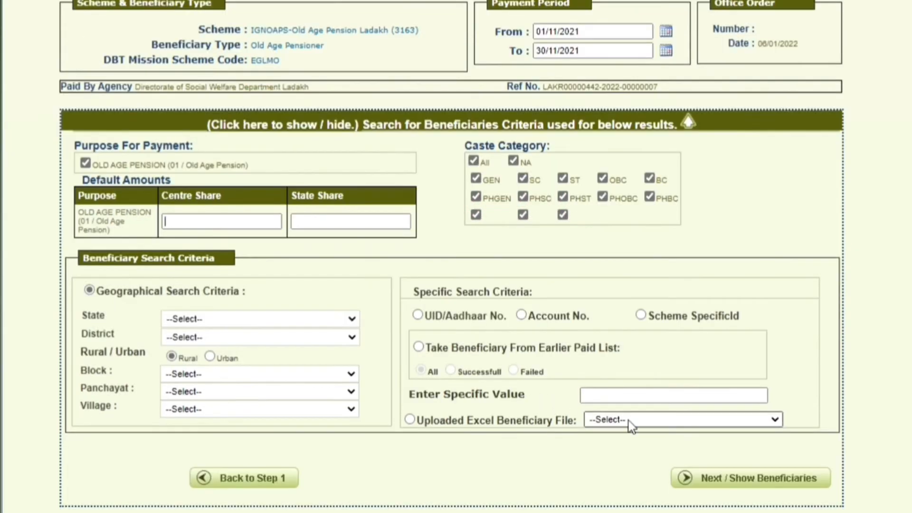
- Show the matching beneficiaries, and reopen the criteria to search by Uploaded Excel Beneficiary File
click(738, 482)
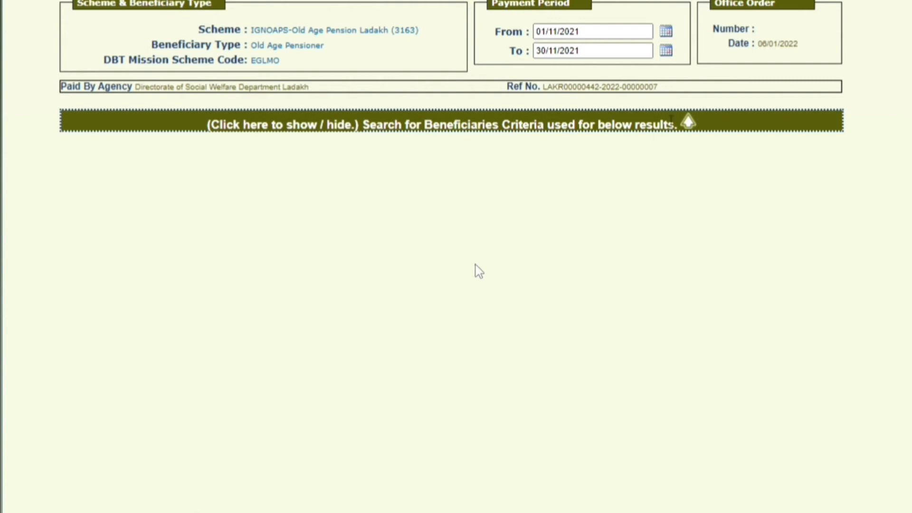
click(685, 116)
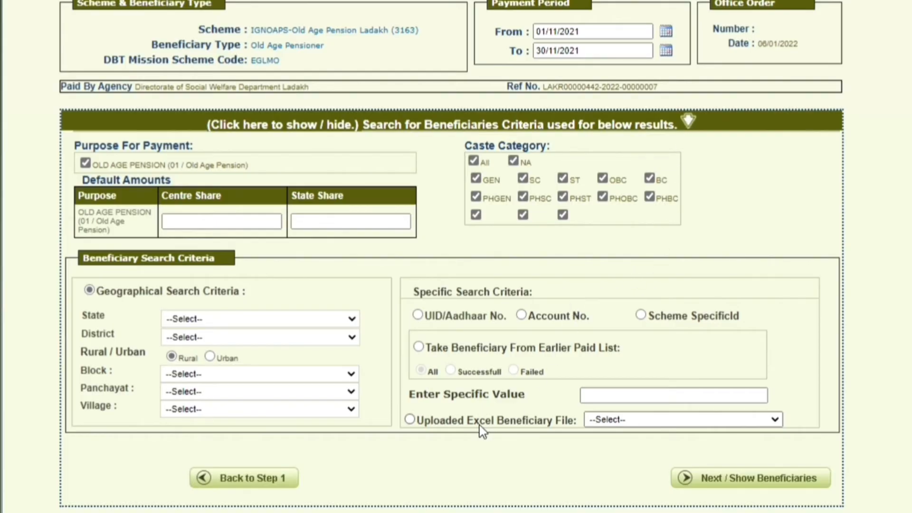
click(409, 419)
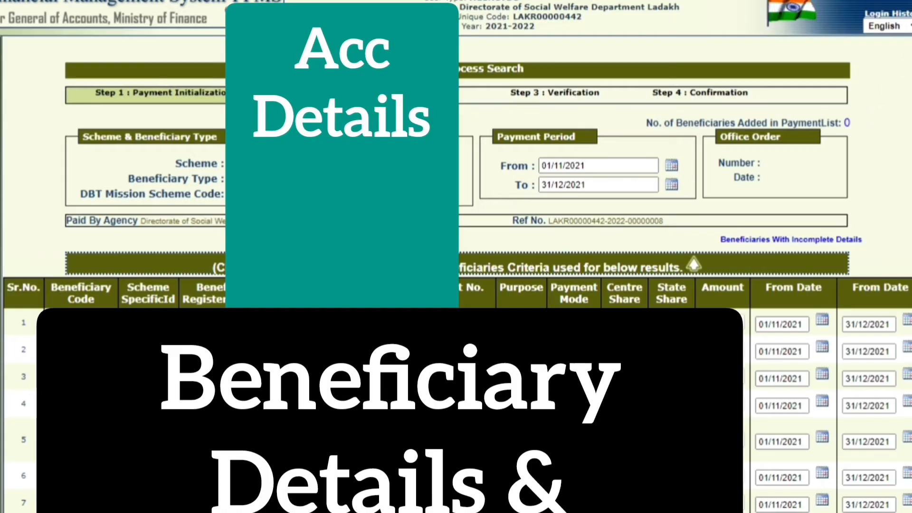
- Enter a centre share of 5 and a state share of 4 for the first beneficiary and check the total amount
scroll(456, 285, down, 15)
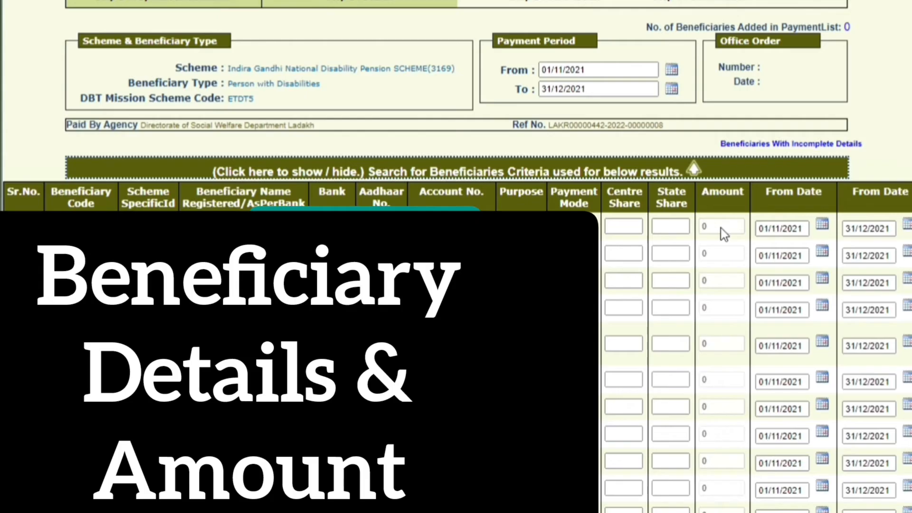
click(672, 229)
text(4)
click(621, 227)
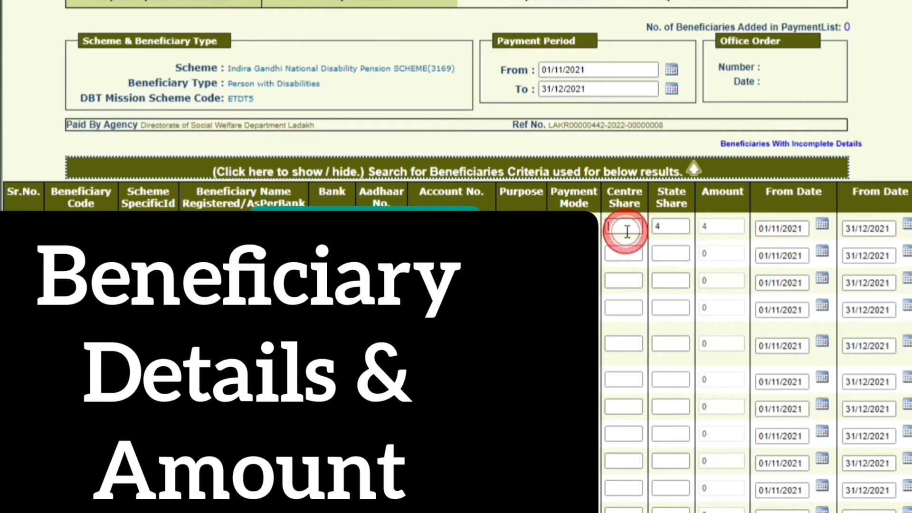
text(5)
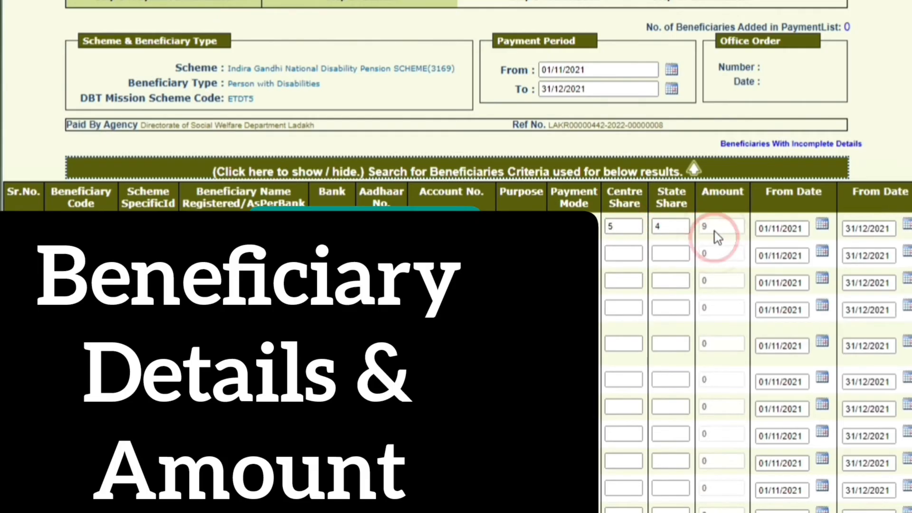
double_click(705, 230)
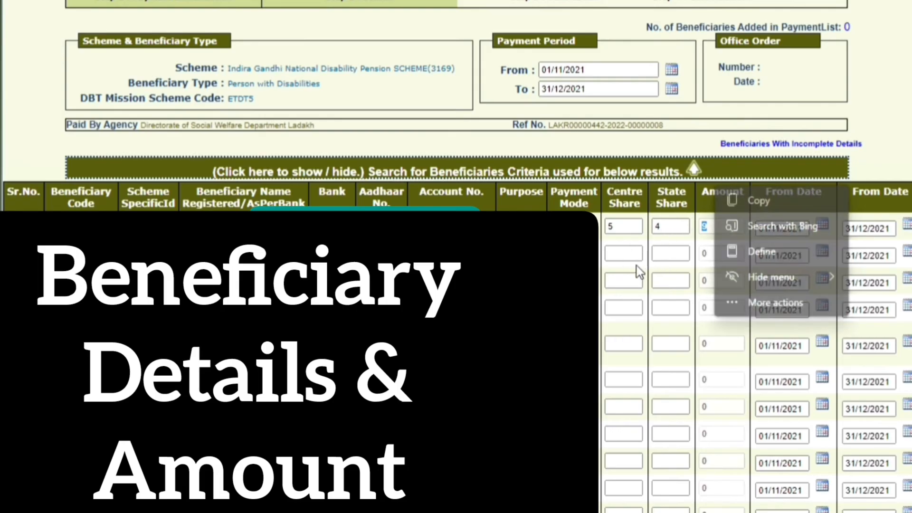
click(726, 339)
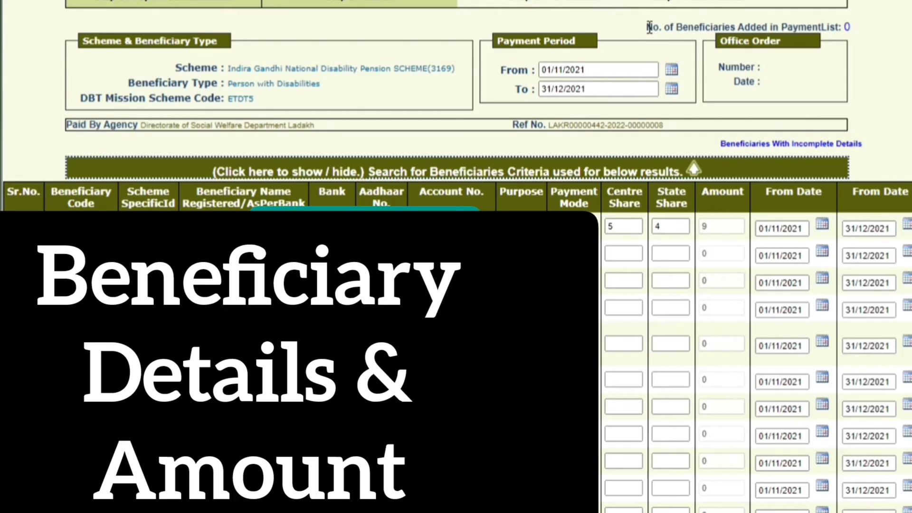
- Check the number of beneficiaries added to the payment list
drag(647, 27, 827, 21)
click(836, 21)
triple_click(848, 25)
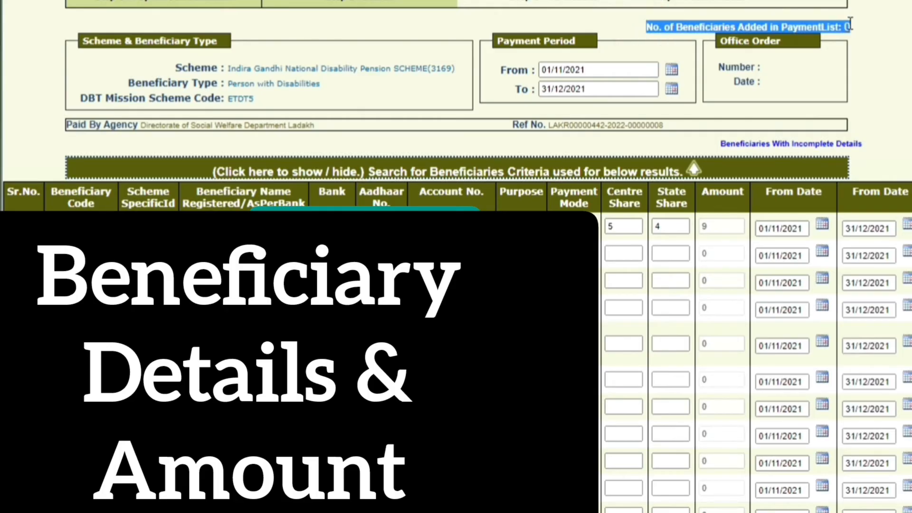
click(662, 280)
- Enter a state share of 1000 for the second beneficiary and replace it with 500
click(628, 229)
click(668, 254)
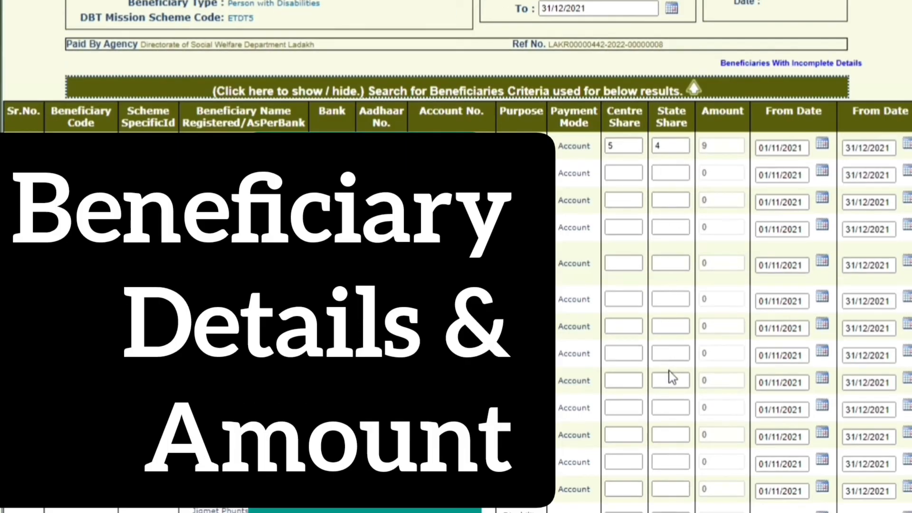
click(663, 173)
text(1000)
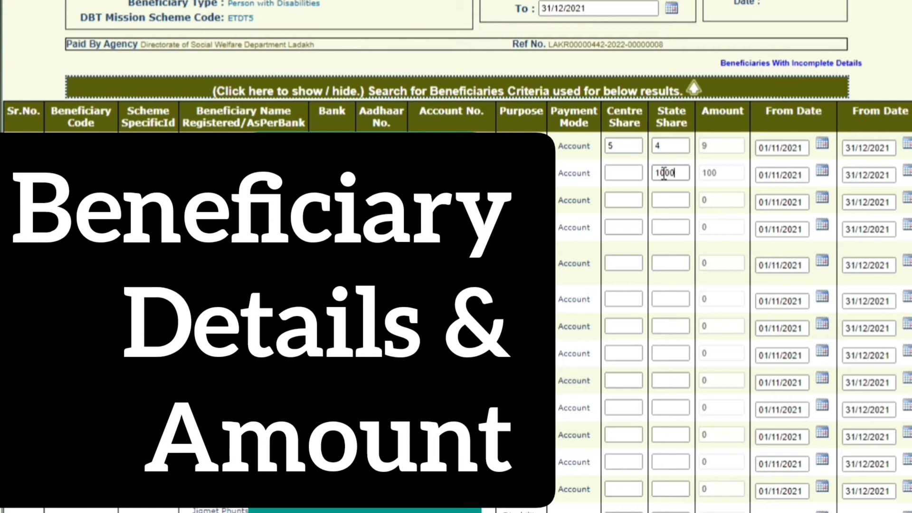
click(678, 197)
double_click(666, 173)
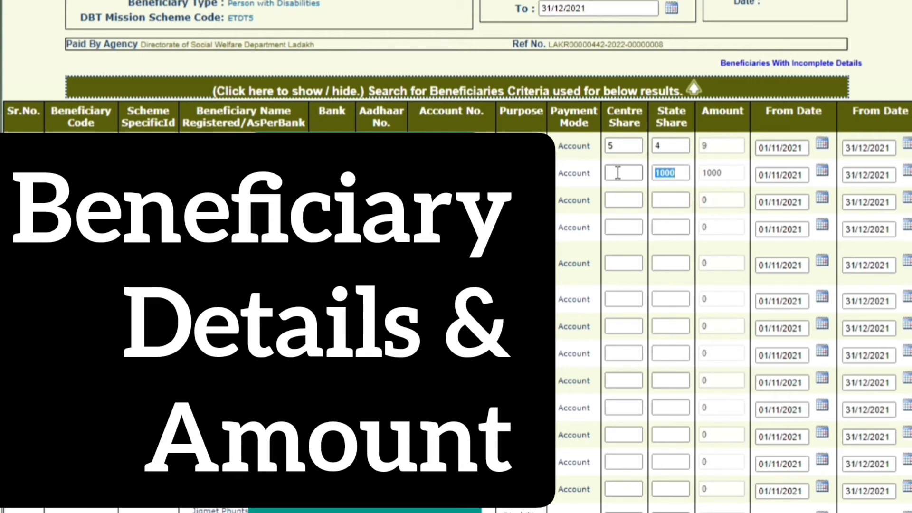
text(500)
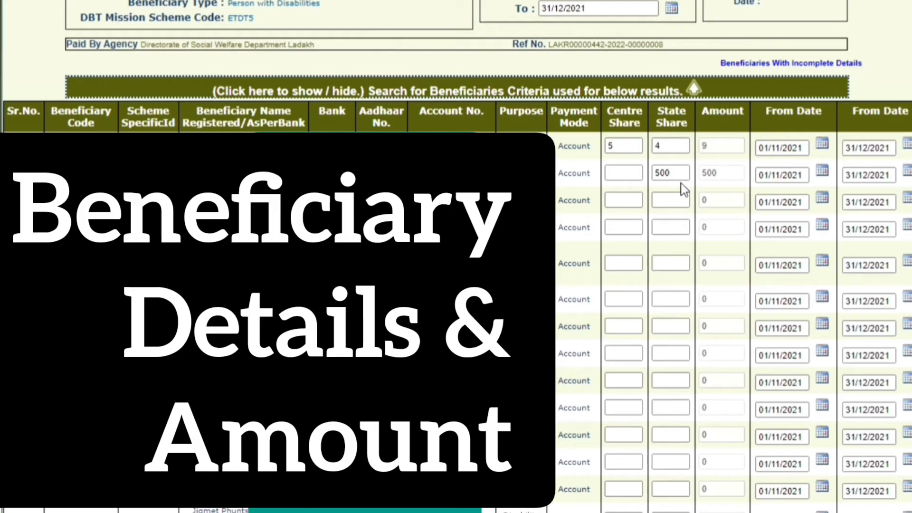
- Set the default amounts to centre share 100 and state share 500, and show the beneficiaries from IGNDPS Leh 01.xlsx
scroll(663, 254, up, 2)
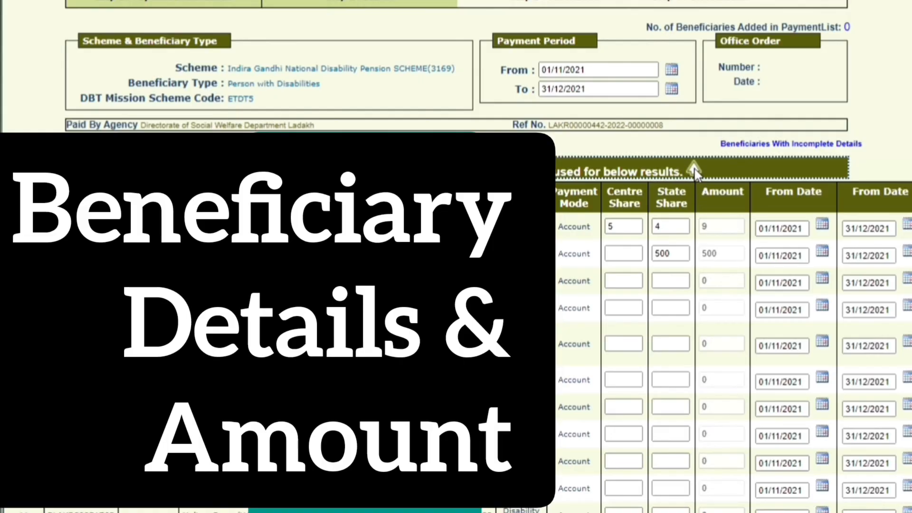
click(694, 167)
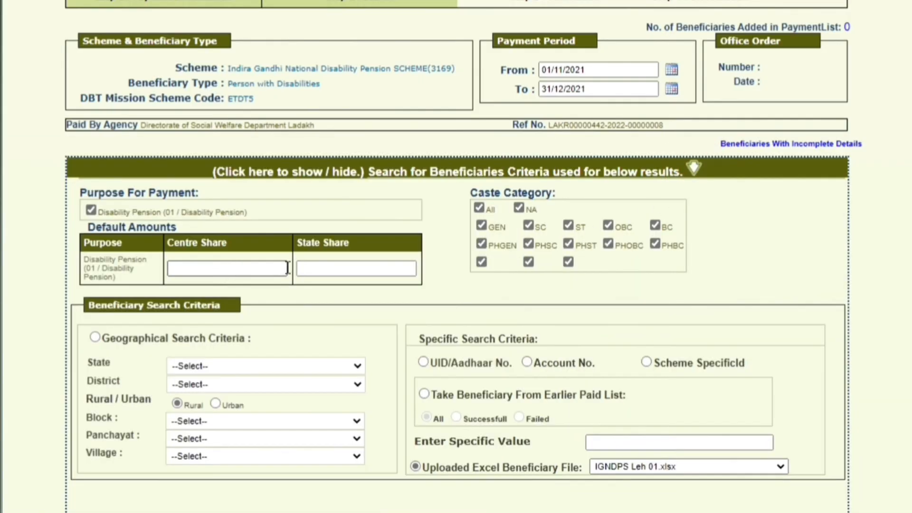
click(319, 266)
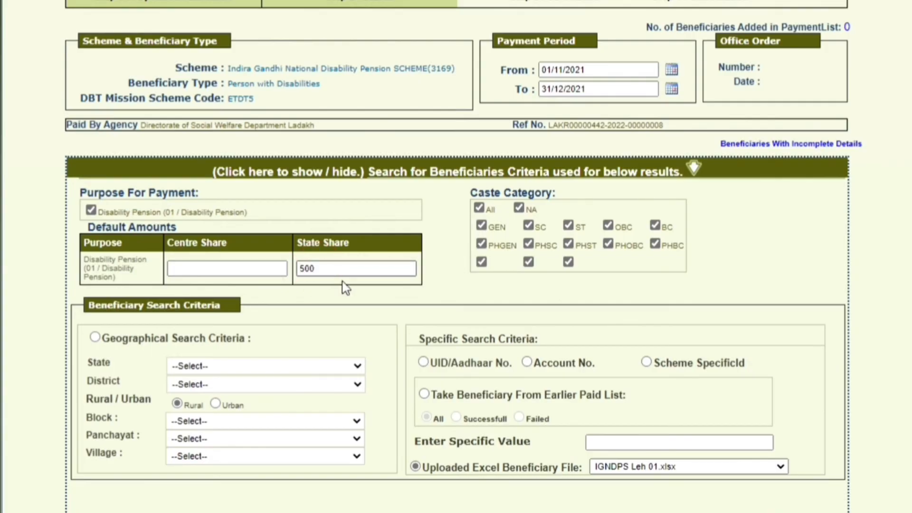
click(372, 283)
click(248, 268)
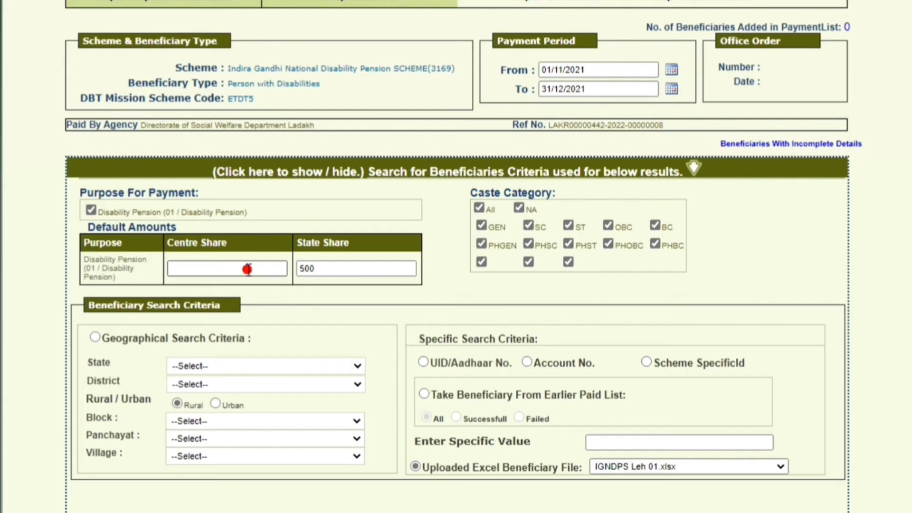
text(100)
scroll(397, 328, down, 2)
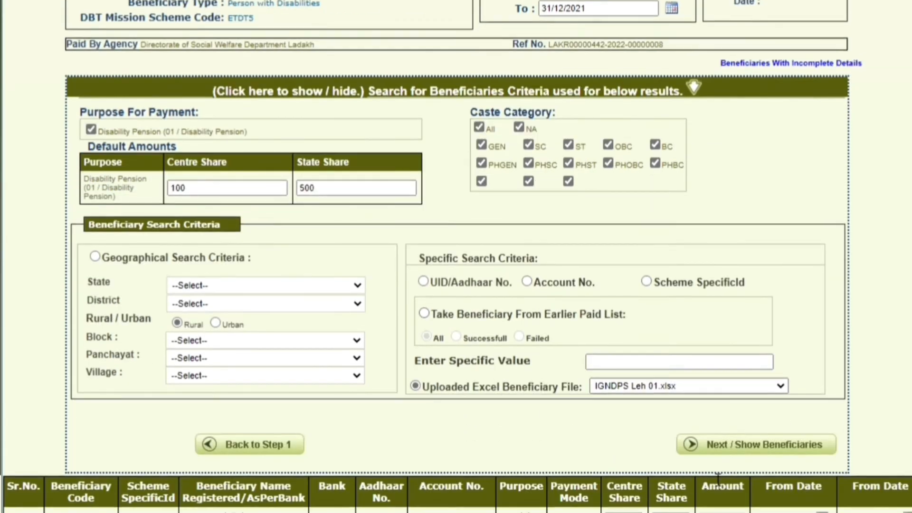
click(727, 447)
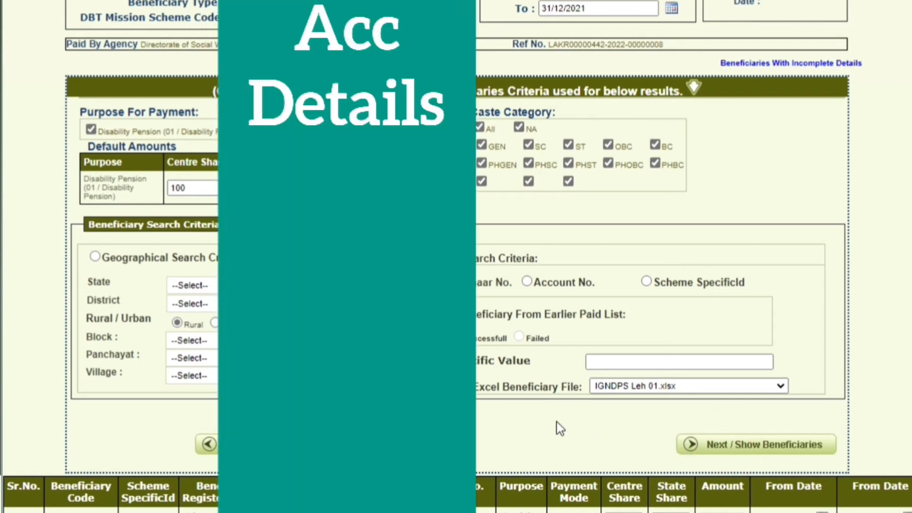
- Clear the share amount in row 107, add the beneficiaries to the payment list and check the total records
scroll(559, 428, down, 2)
scroll(561, 429, down, 4)
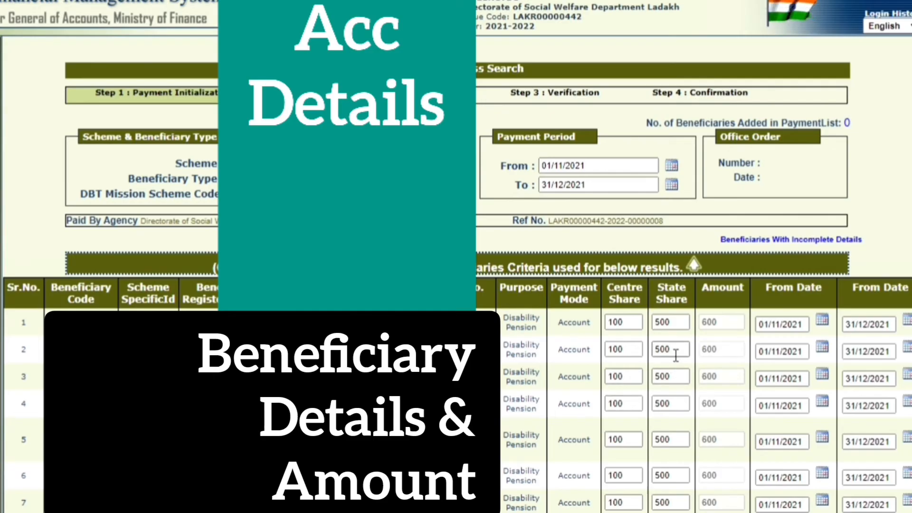
click(723, 324)
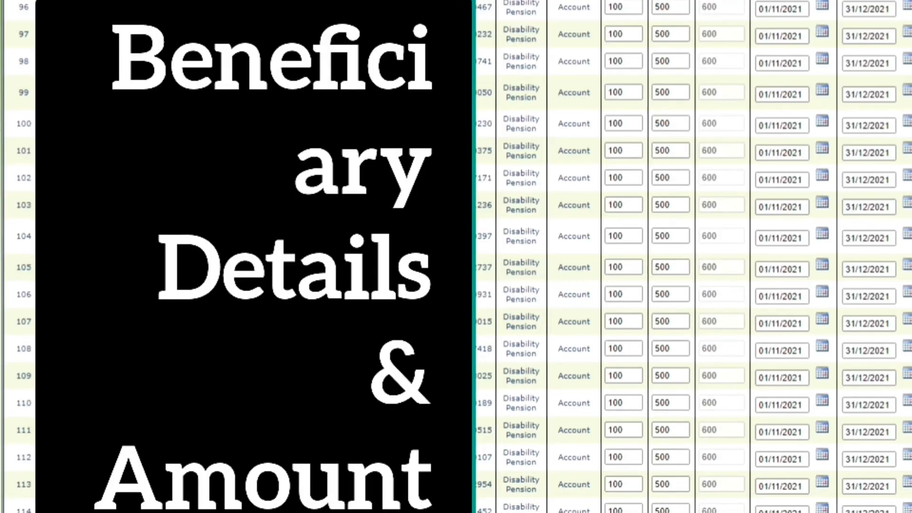
scroll(902, 409, down, 5)
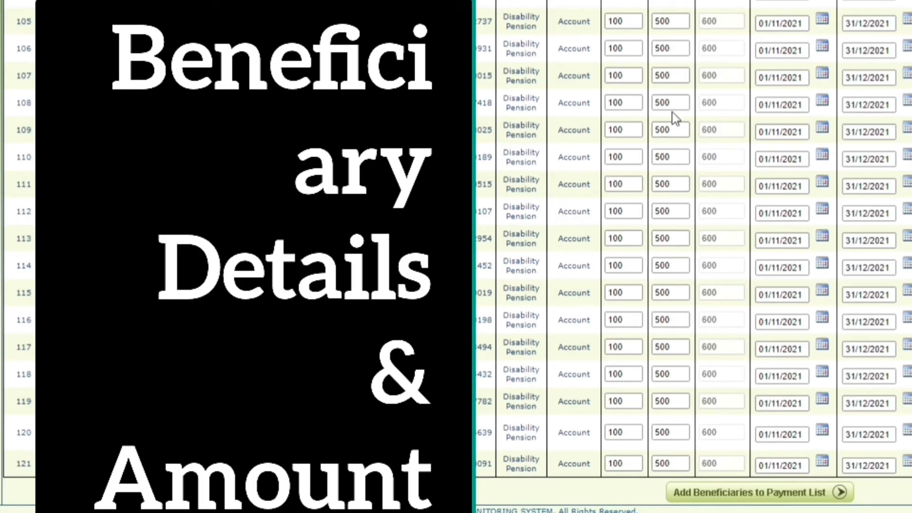
drag(672, 78, 610, 78)
key(BackSpace)
key(BackSpace)
click(707, 493)
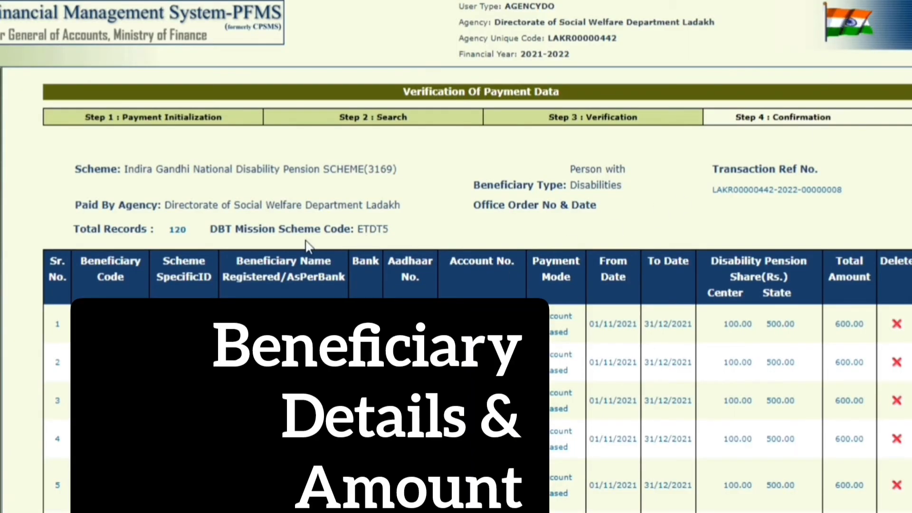
drag(166, 230, 151, 209)
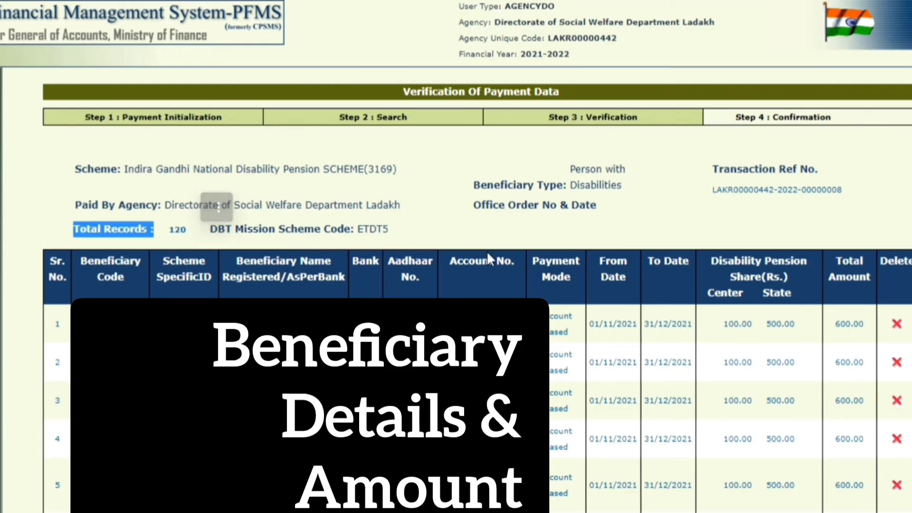